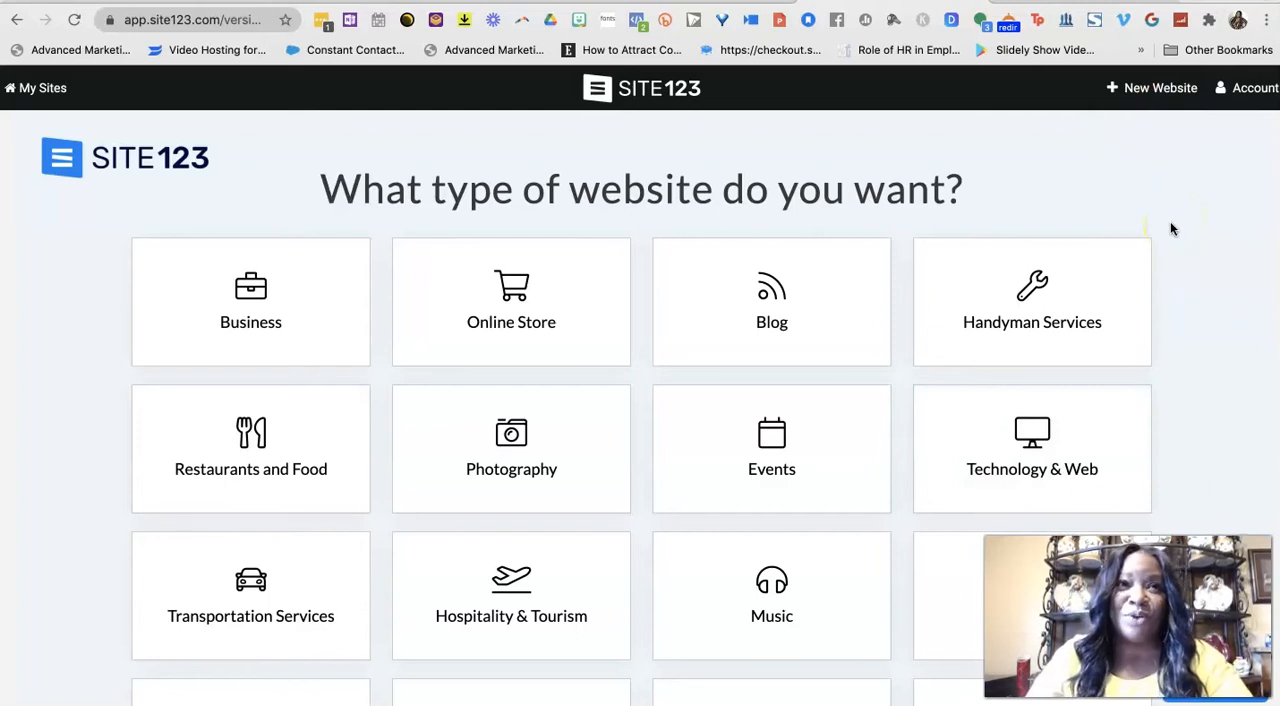
# Compare the Gold, Professional, Advanced and Basic subscription plans on the pricing page.
pyautogui.click(1186, 188)
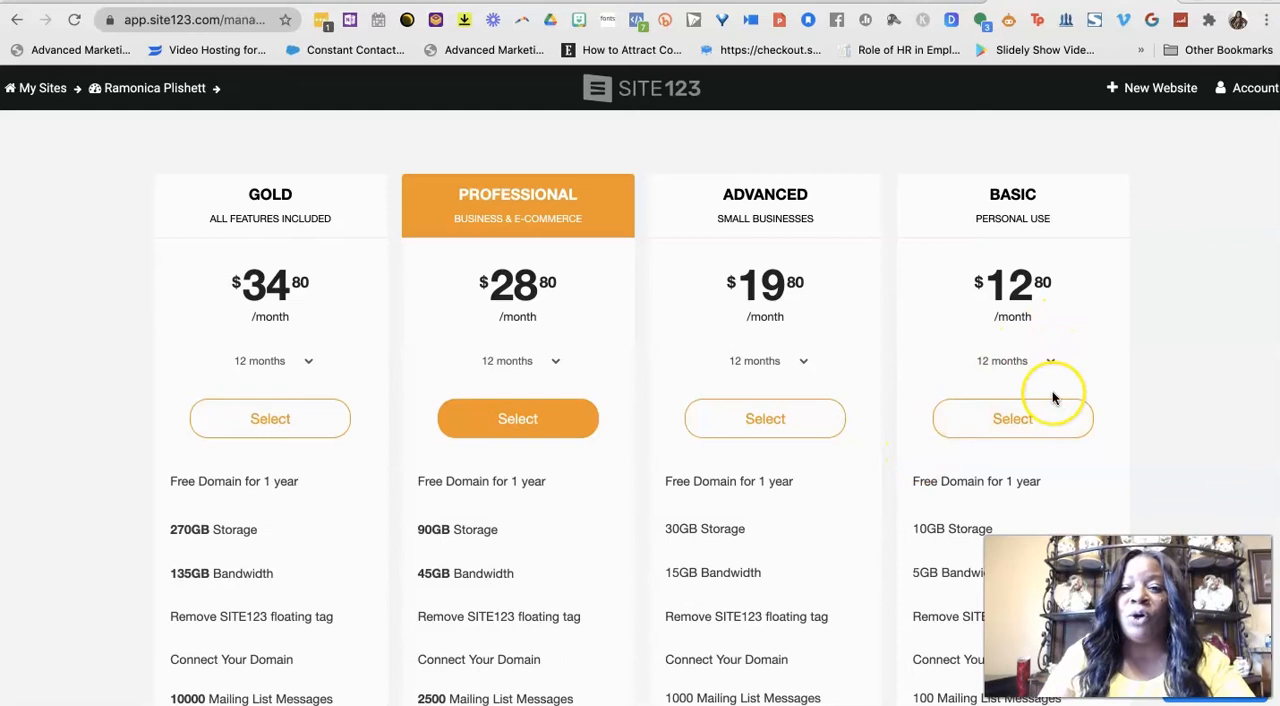
pyautogui.scroll(-1, 1052, 398)
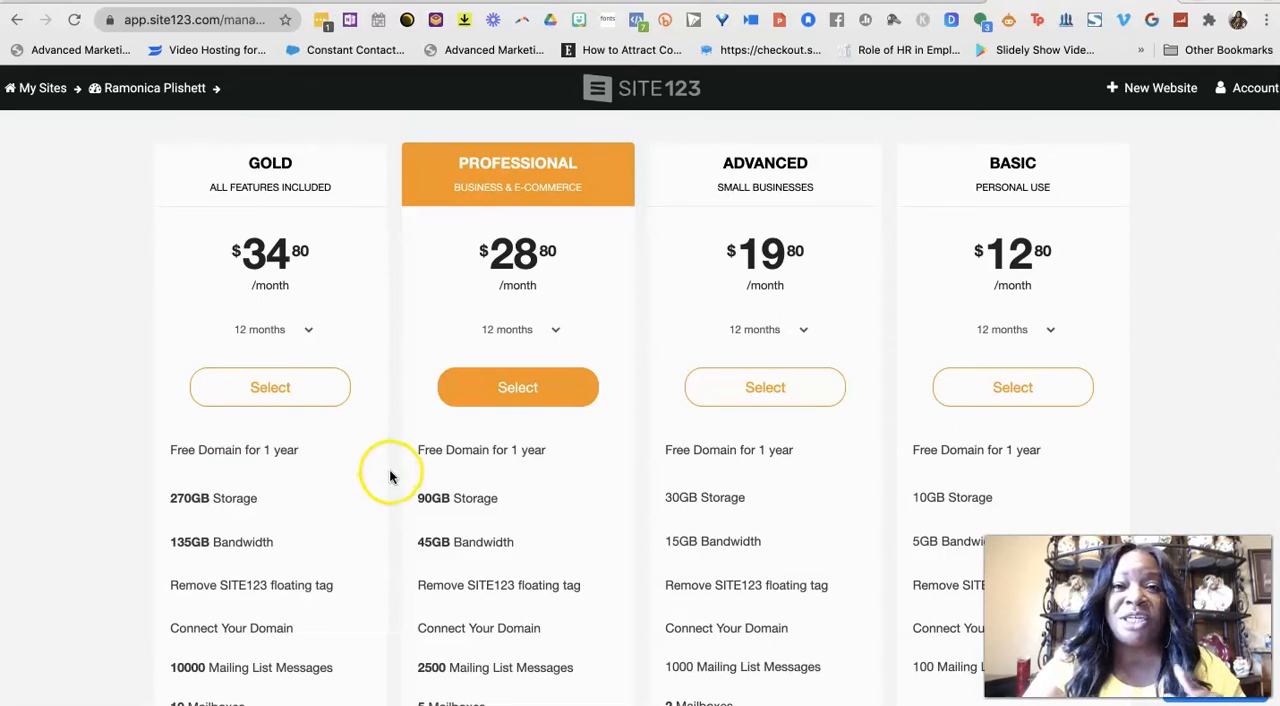
pyautogui.moveTo(477, 491)
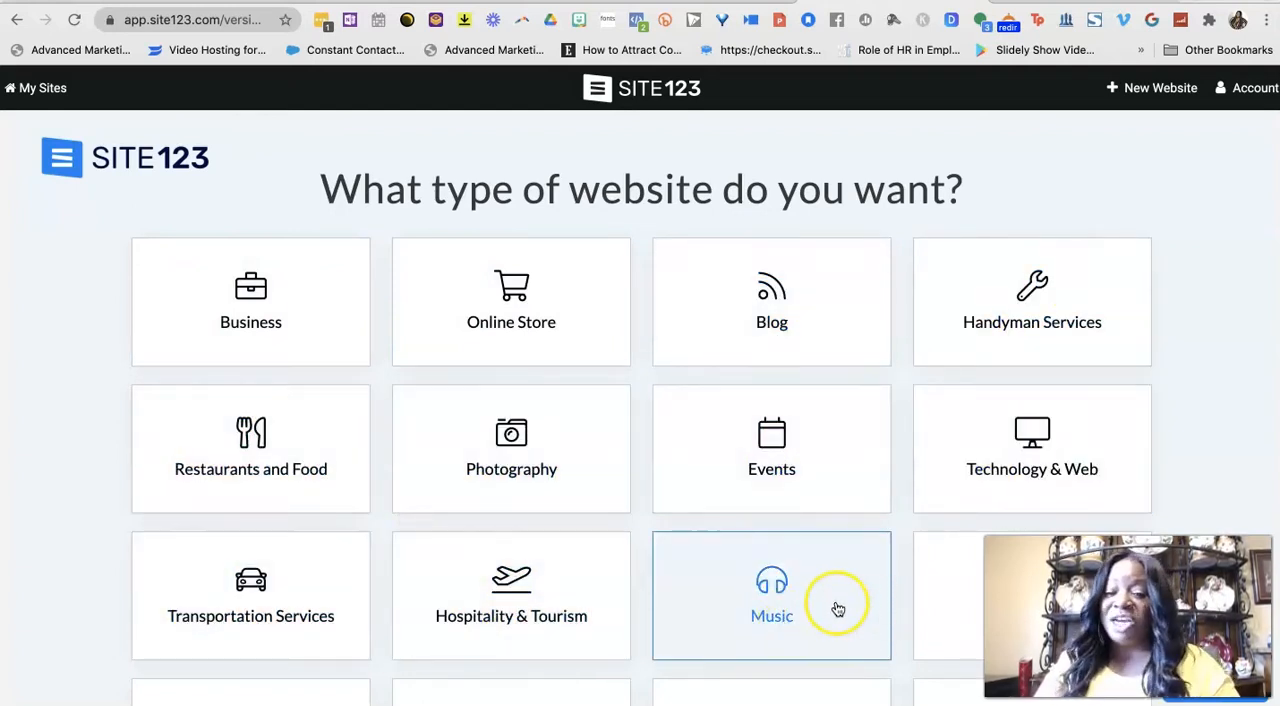
# Create a new Business website named "Youtube test" and start building it in the editor.
pyautogui.scroll(-3, 971, 586)
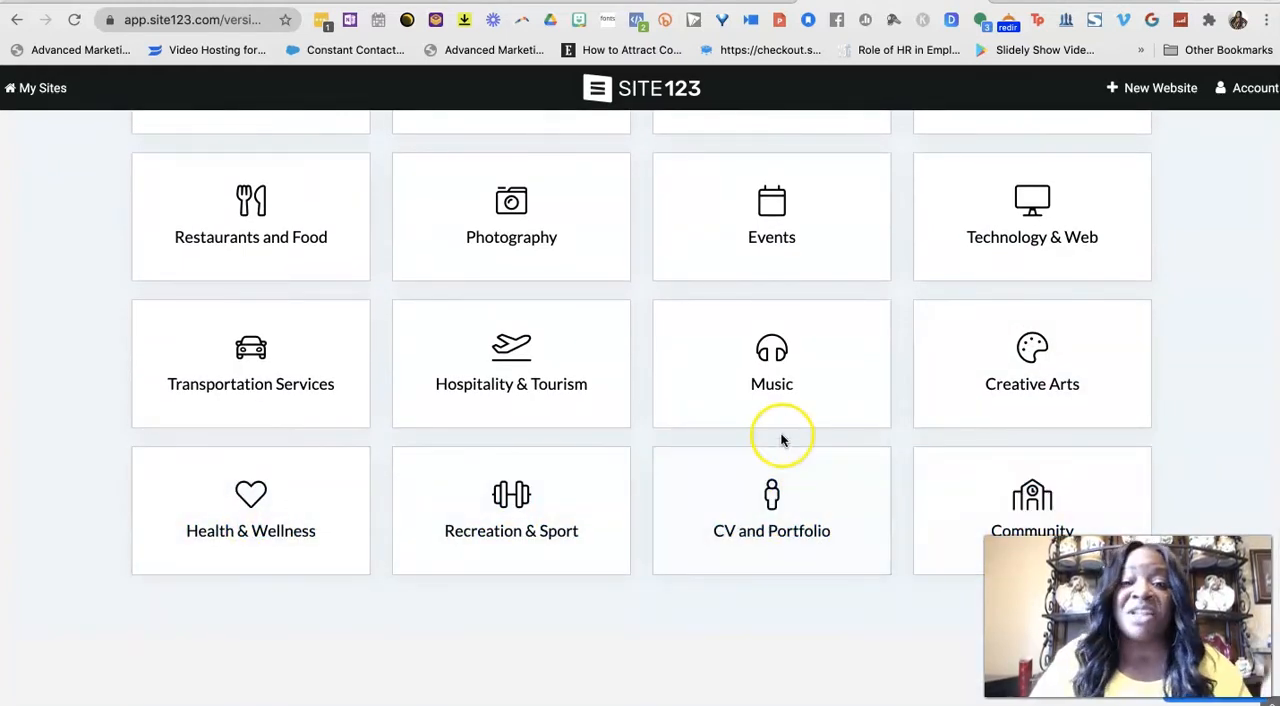
pyautogui.scroll(3, 783, 435)
pyautogui.click(276, 328)
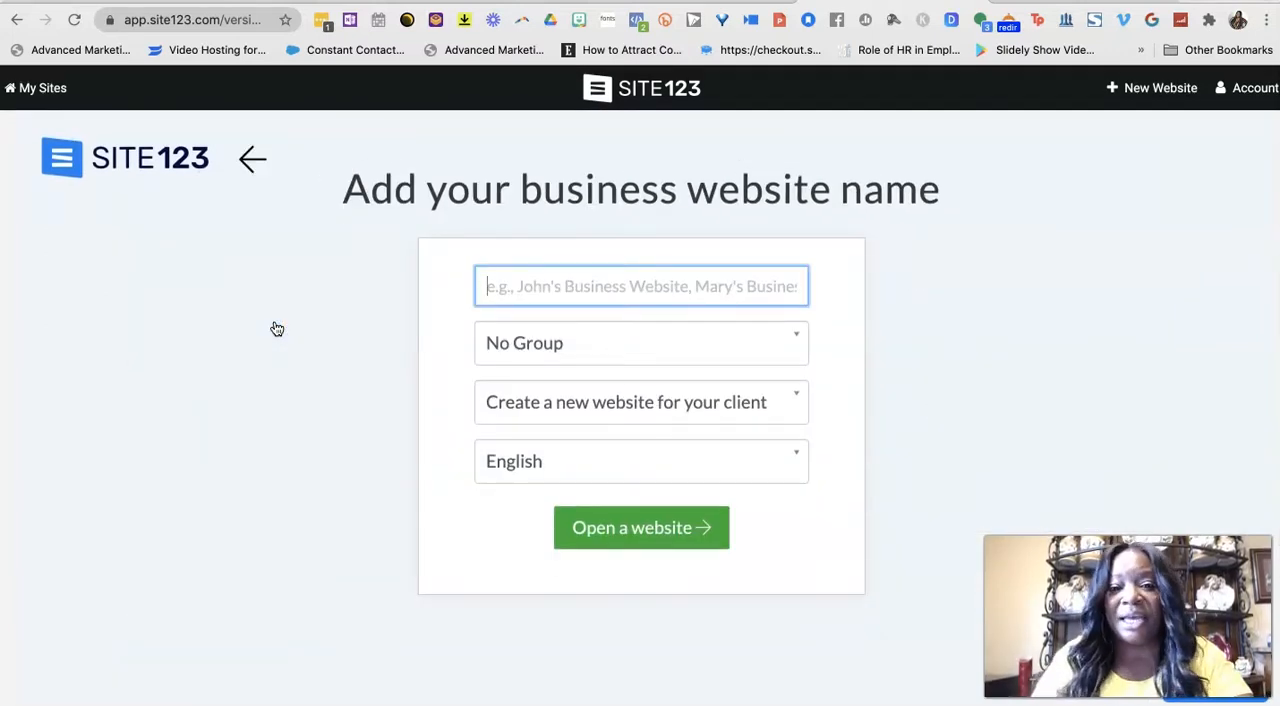
pyautogui.write('Youtube test')
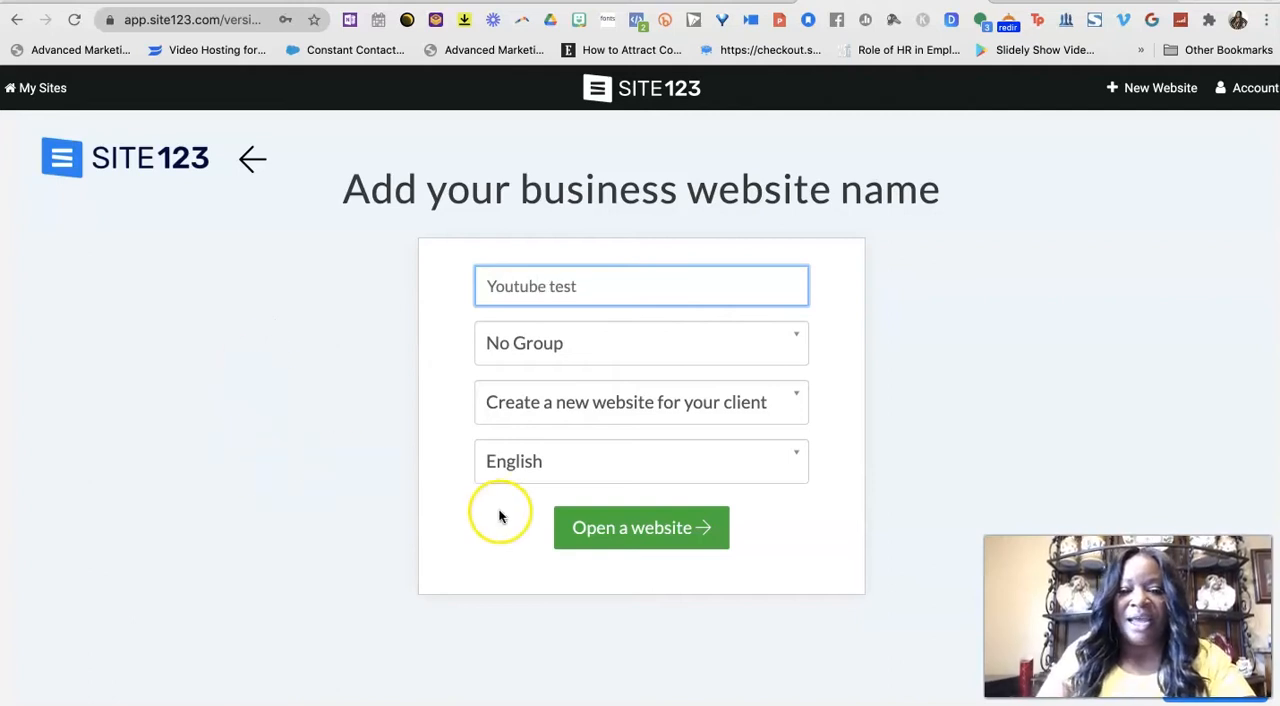
pyautogui.click(589, 526)
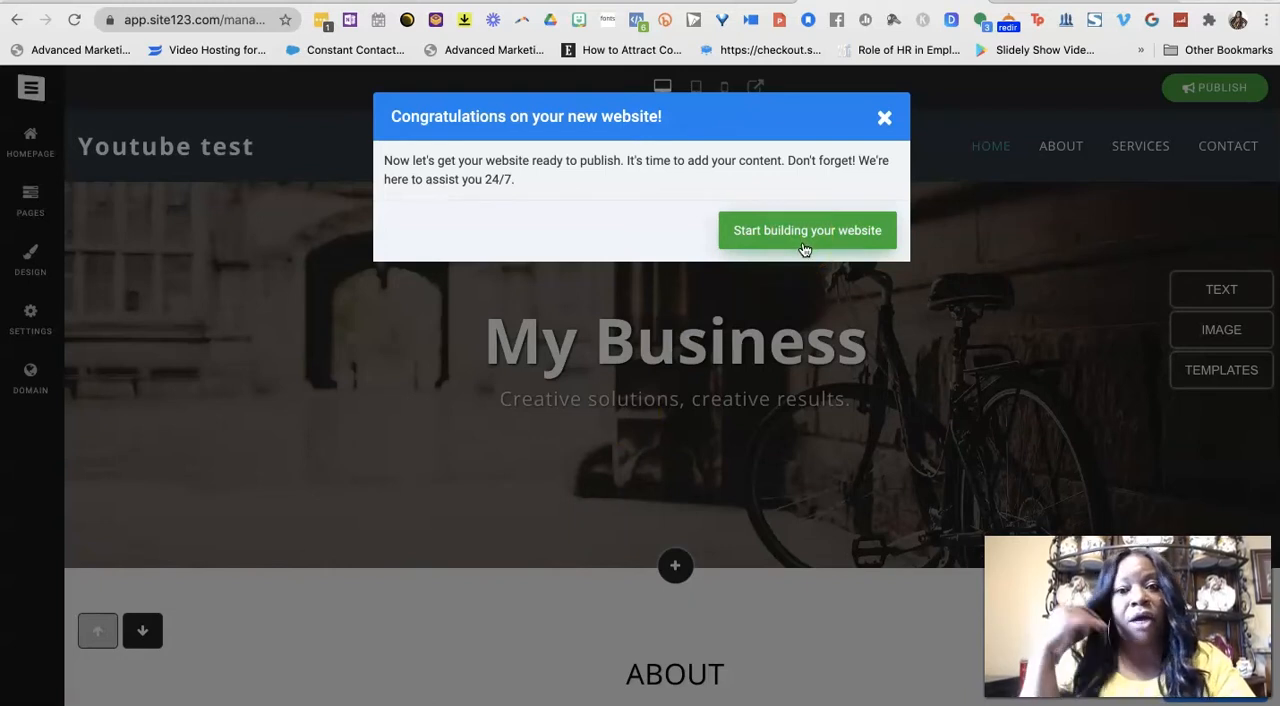
pyautogui.click(805, 233)
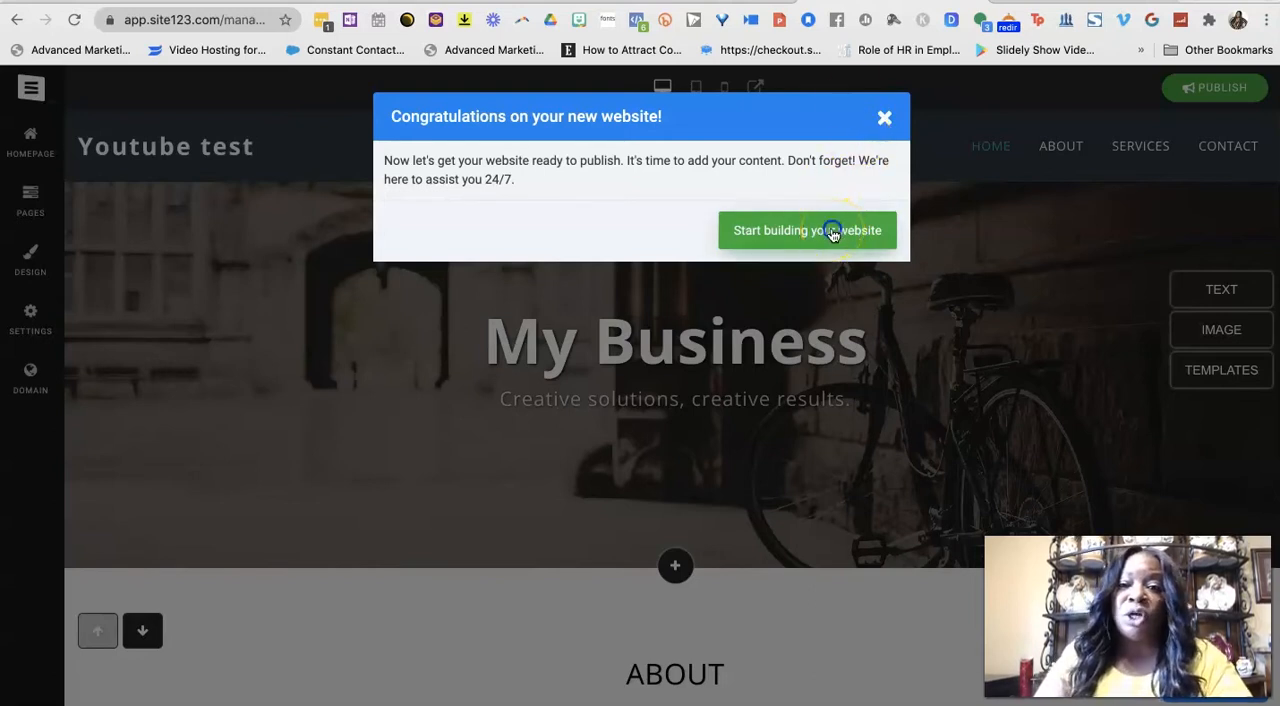
pyautogui.click(833, 232)
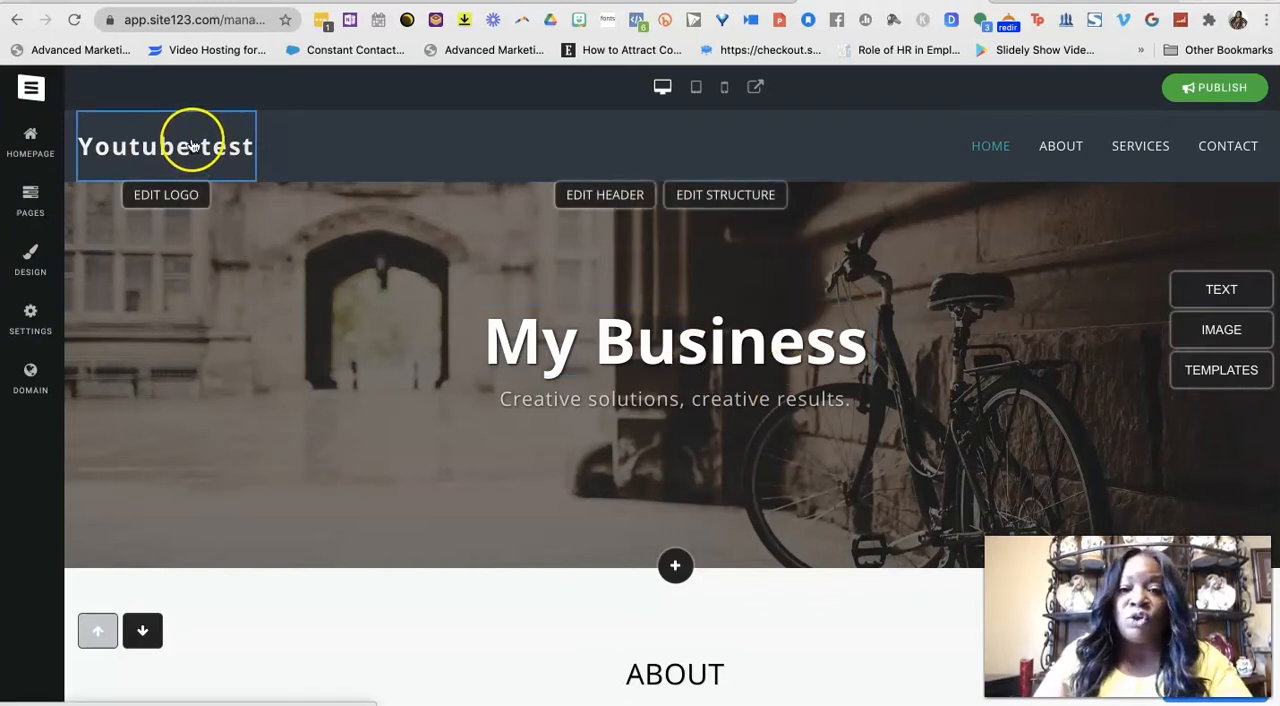
# Browse the homepage templates and apply the Shopping Scanner template to the site.
pyautogui.click(30, 140)
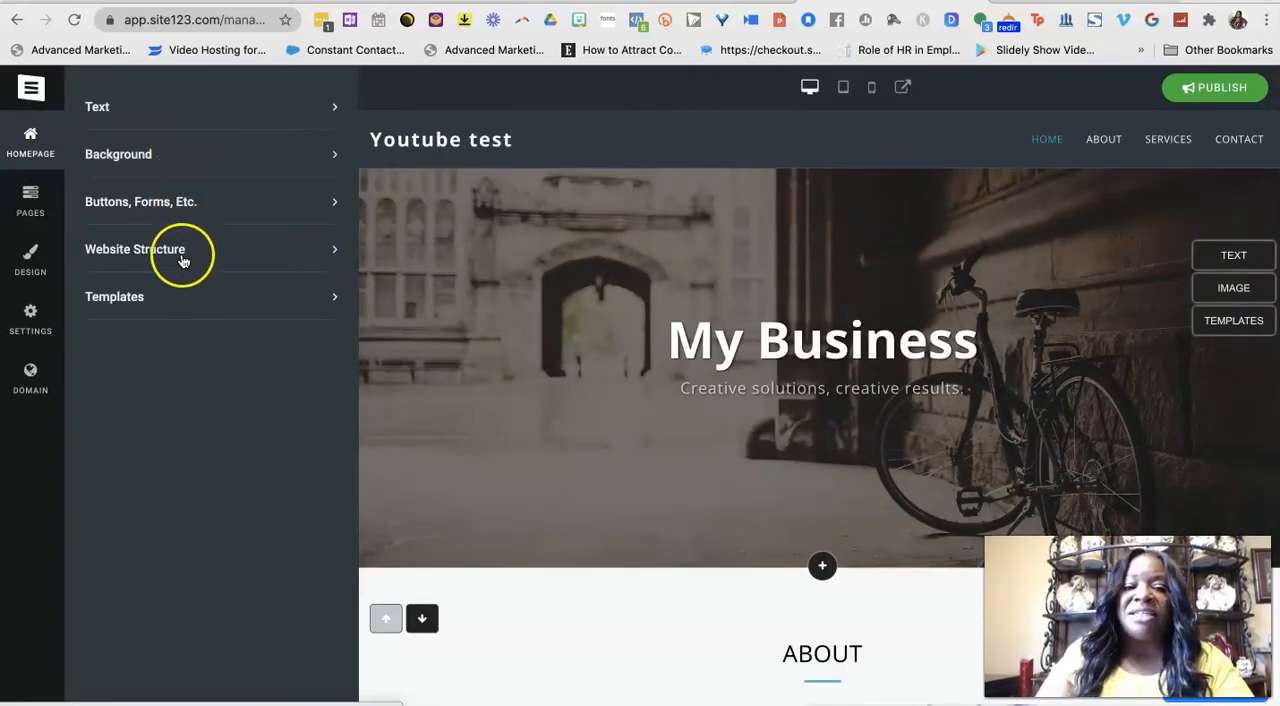
pyautogui.click(183, 292)
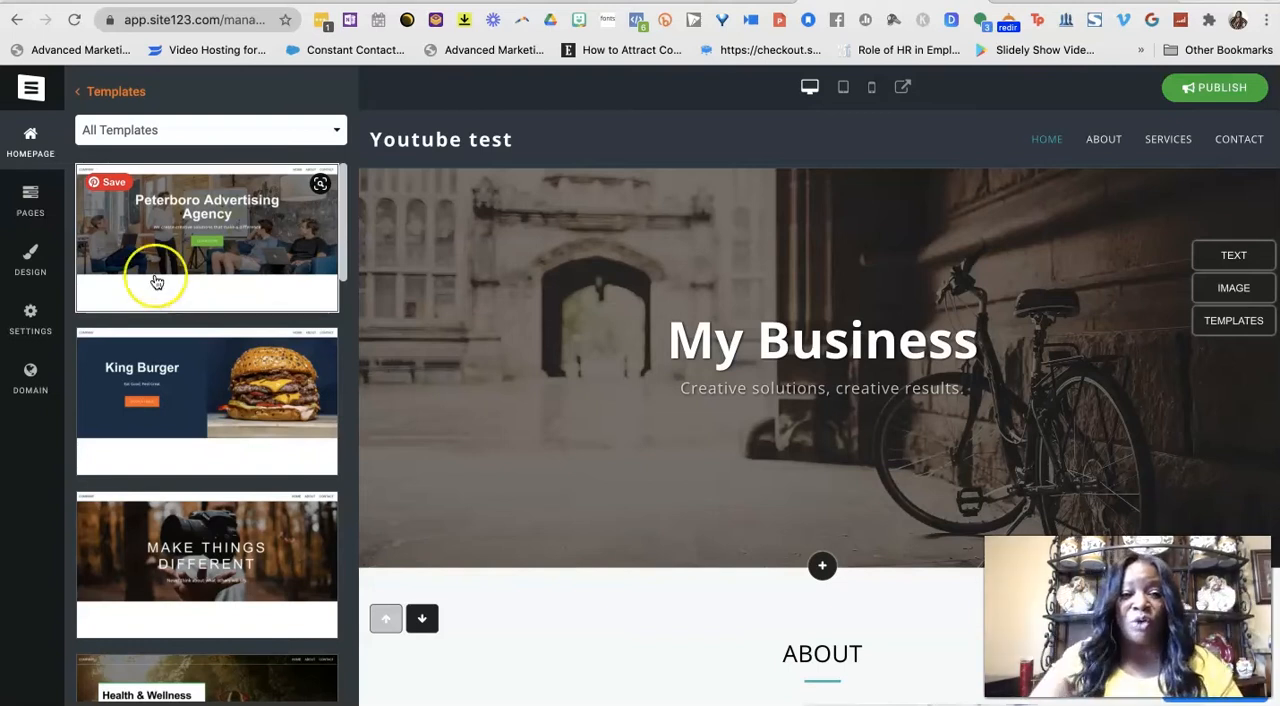
pyautogui.scroll(-6, 215, 345)
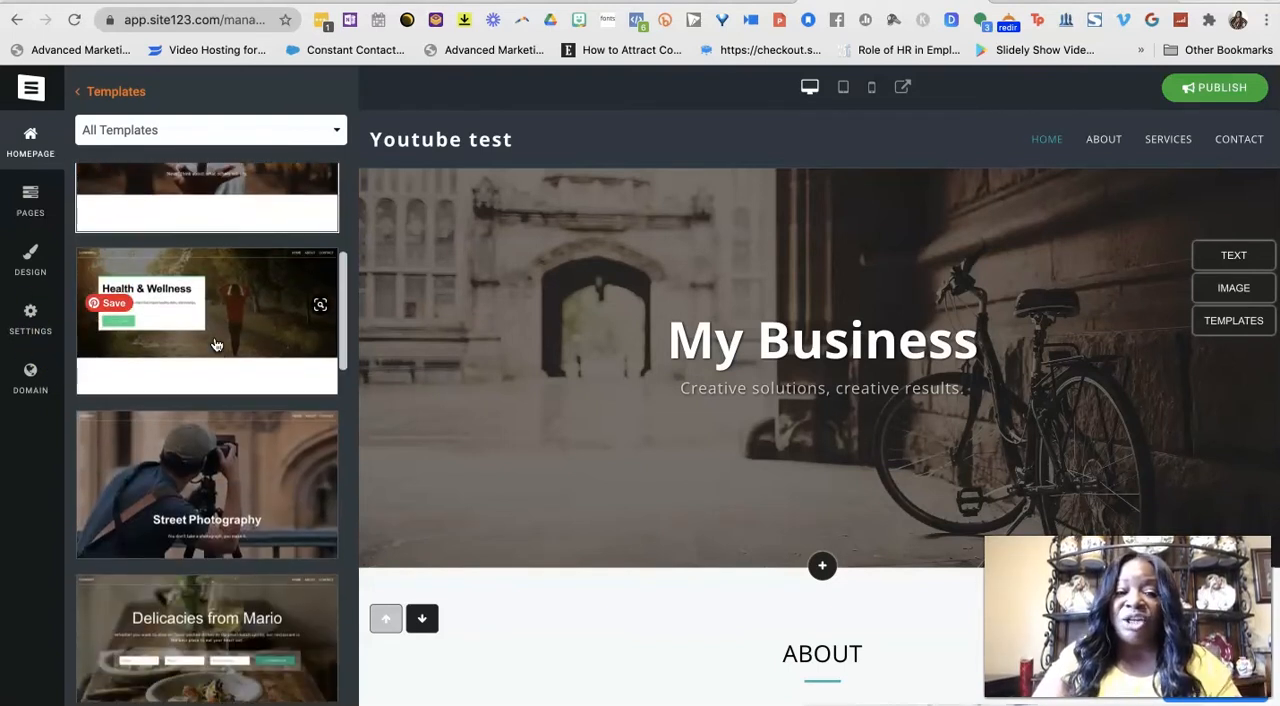
pyautogui.scroll(-3, 206, 423)
pyautogui.scroll(-5, 208, 428)
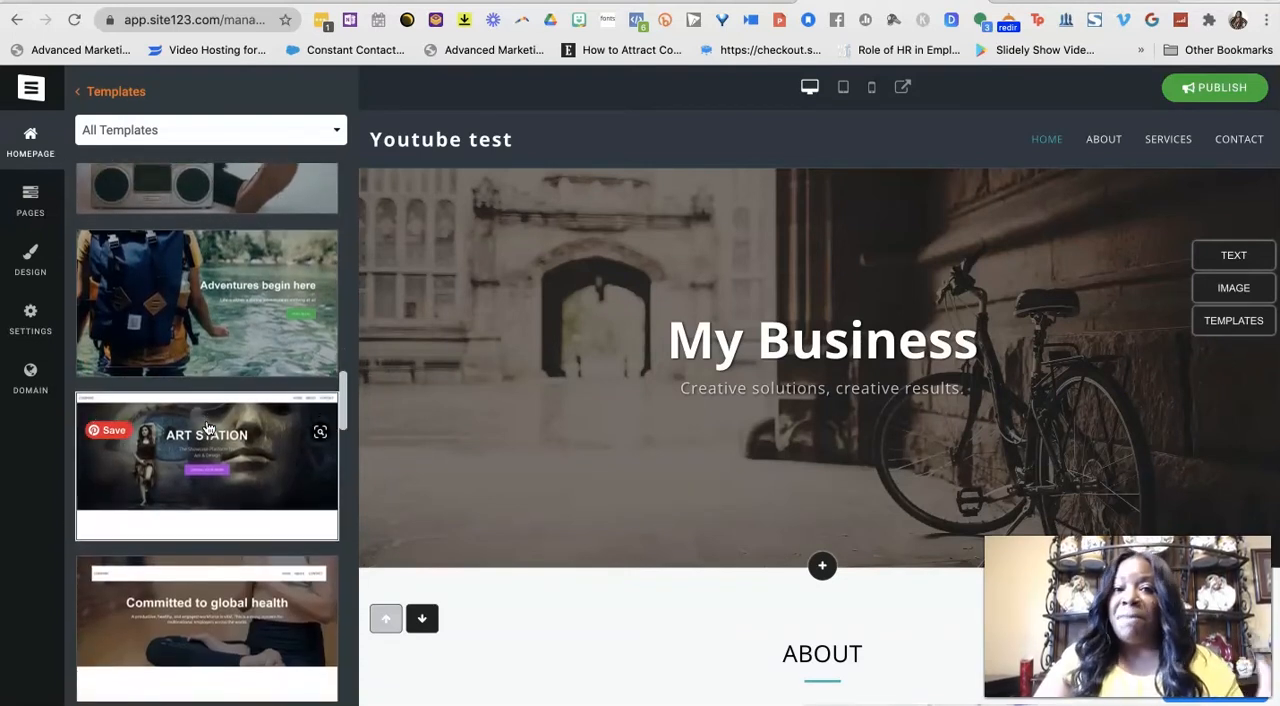
pyautogui.scroll(-1, 208, 428)
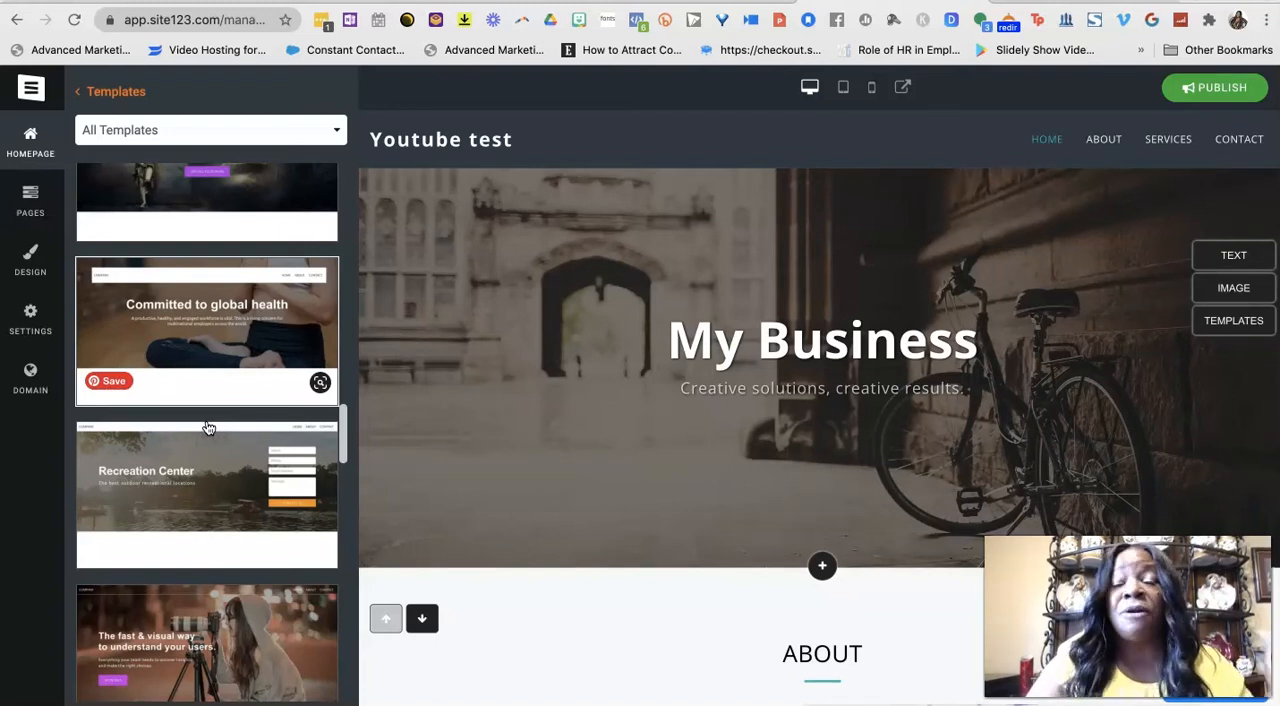
pyautogui.scroll(-1, 208, 428)
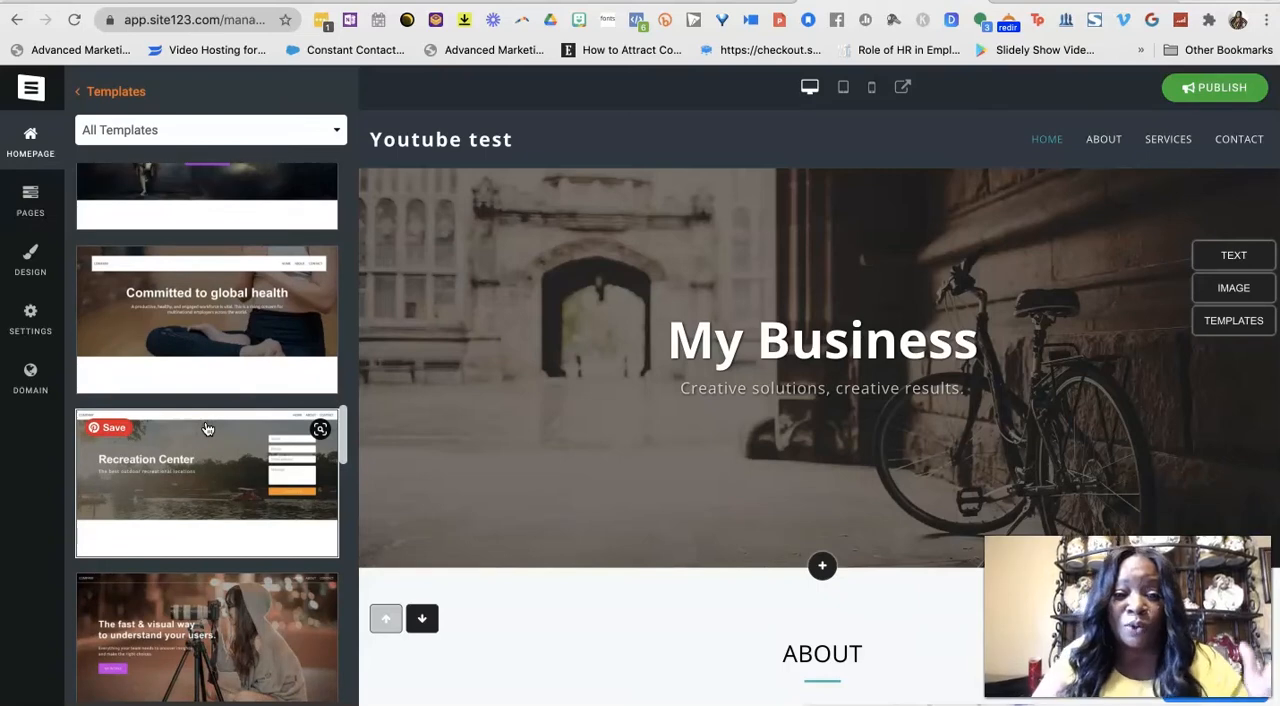
pyautogui.scroll(-10, 207, 429)
pyautogui.scroll(-10, 207, 429)
pyautogui.scroll(-10, 207, 429)
pyautogui.scroll(-10, 207, 429)
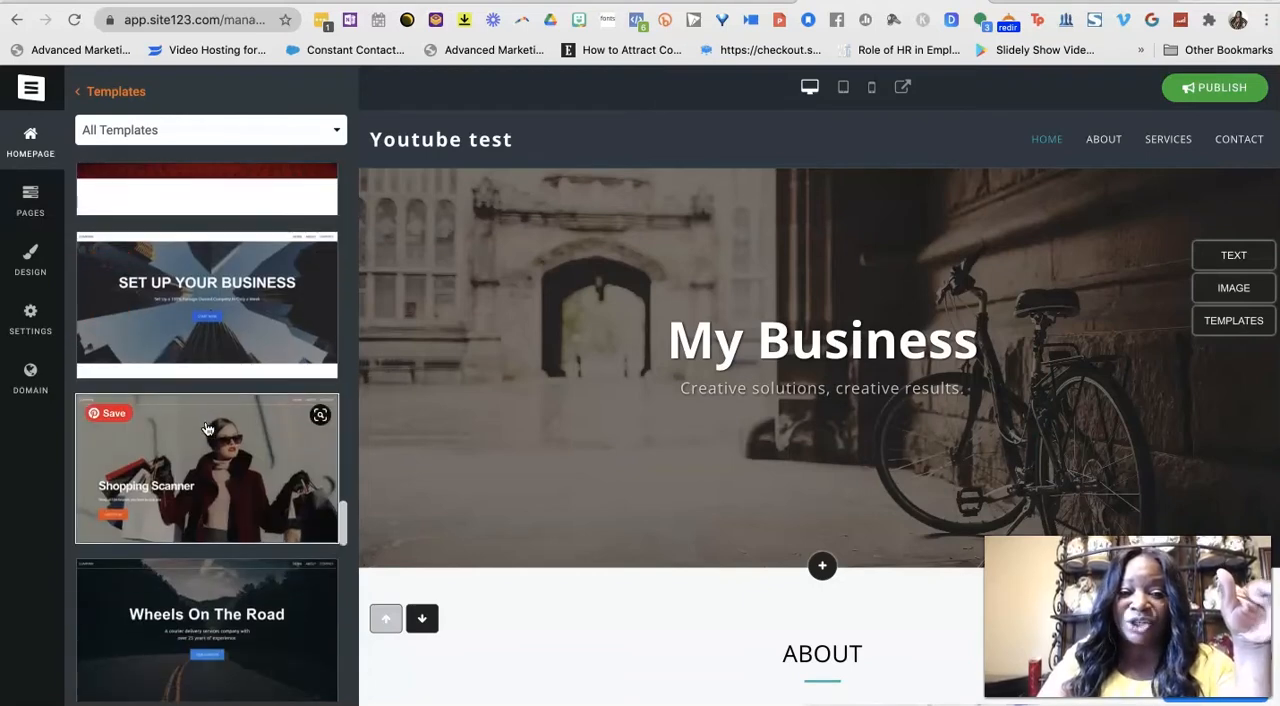
pyautogui.scroll(-1, 207, 429)
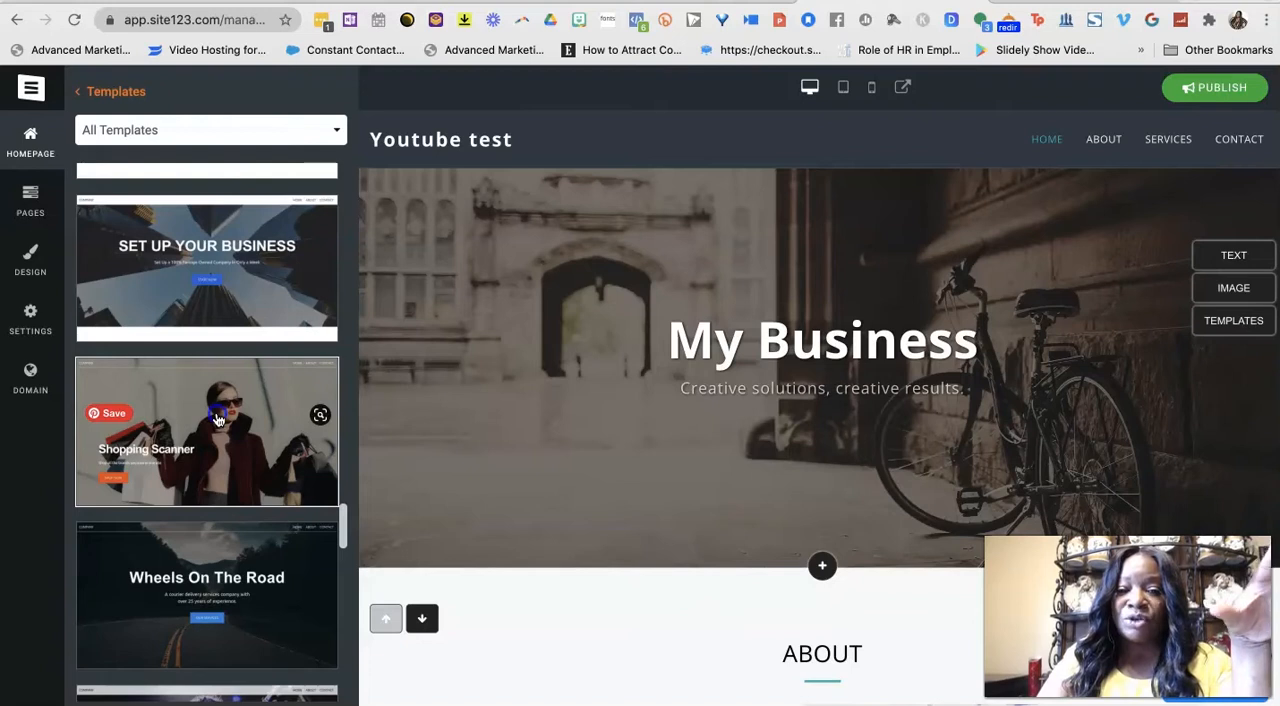
pyautogui.click(217, 420)
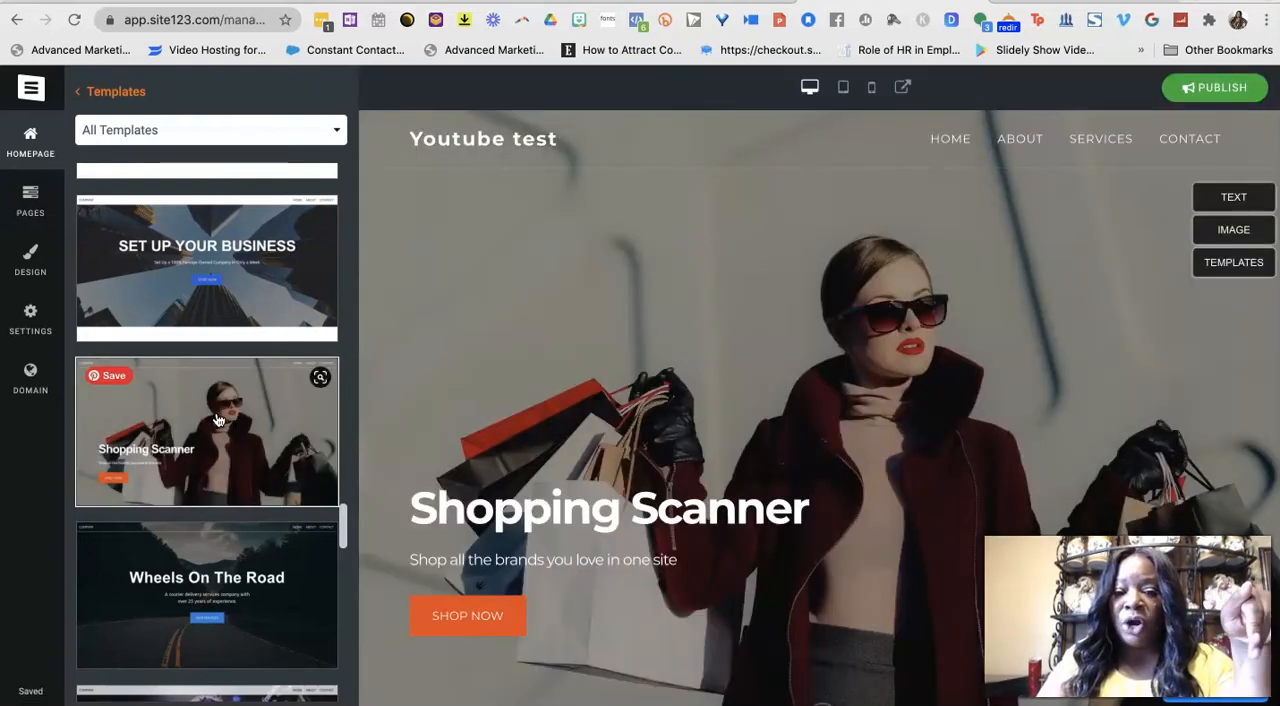
# Look through the homepage preview from the header down to the About and Services sections.
pyautogui.moveTo(452, 625)
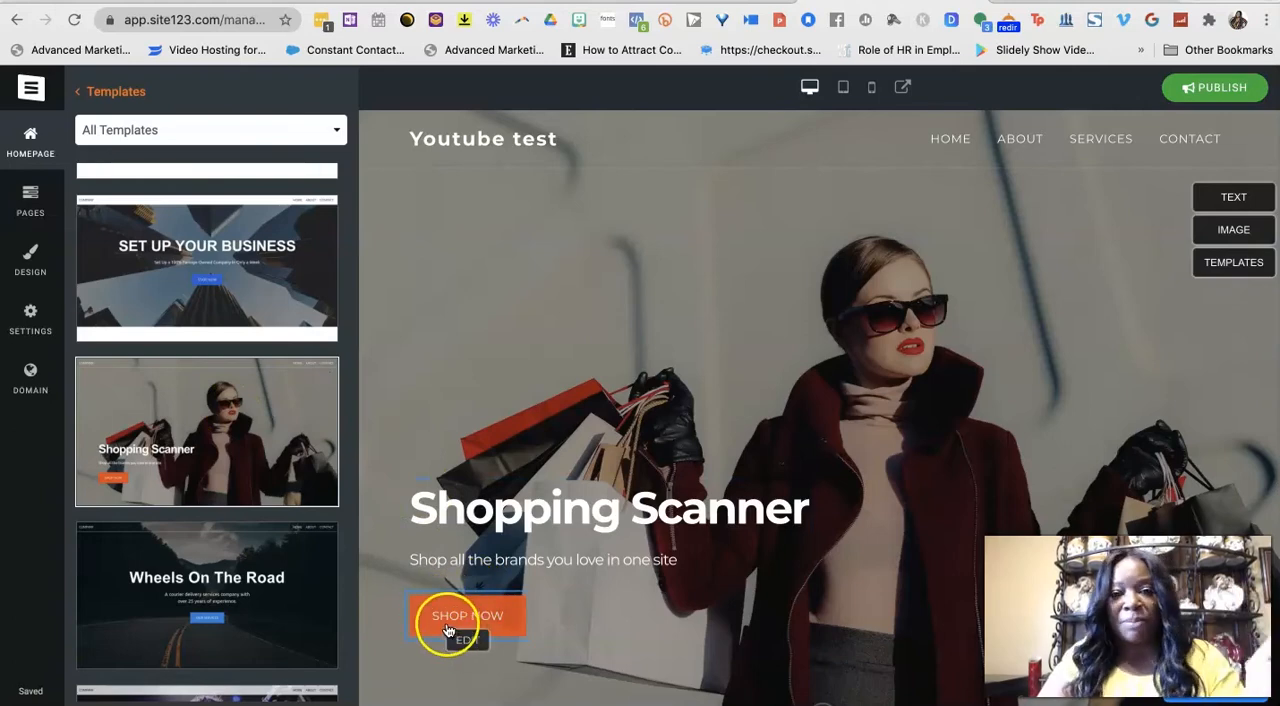
pyautogui.scroll(-5, 622, 537)
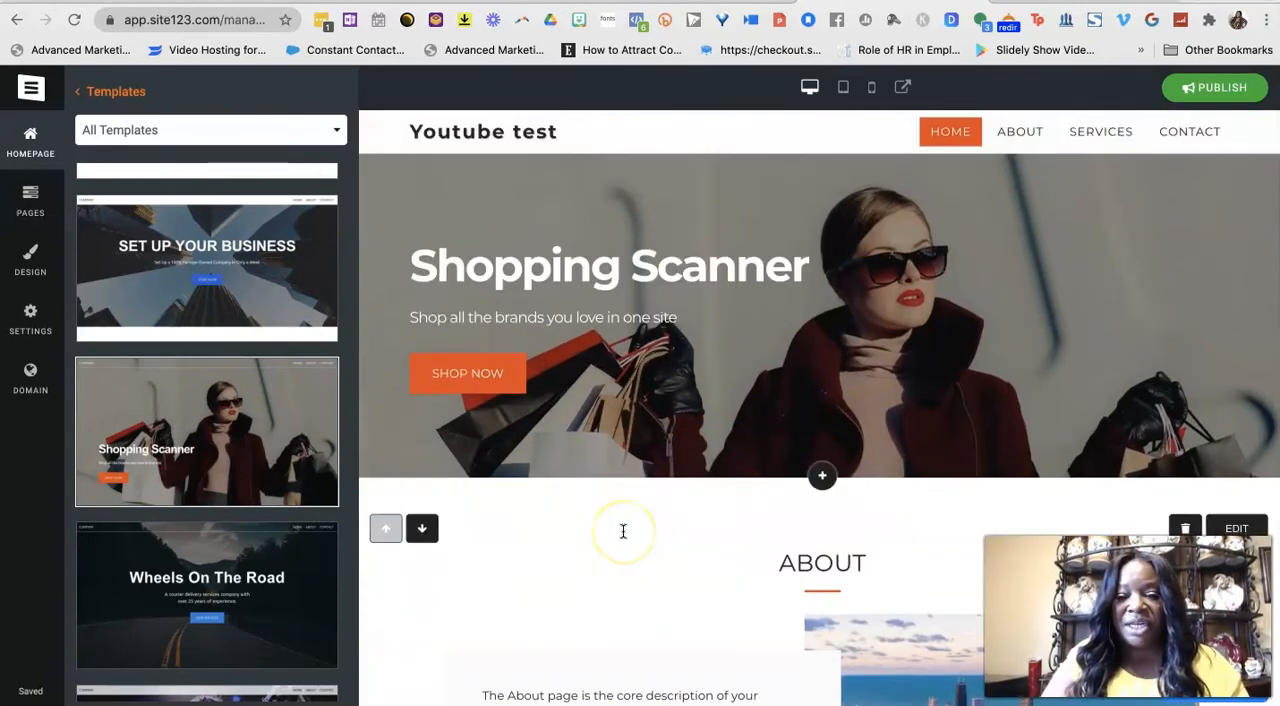
pyautogui.scroll(-2, 622, 531)
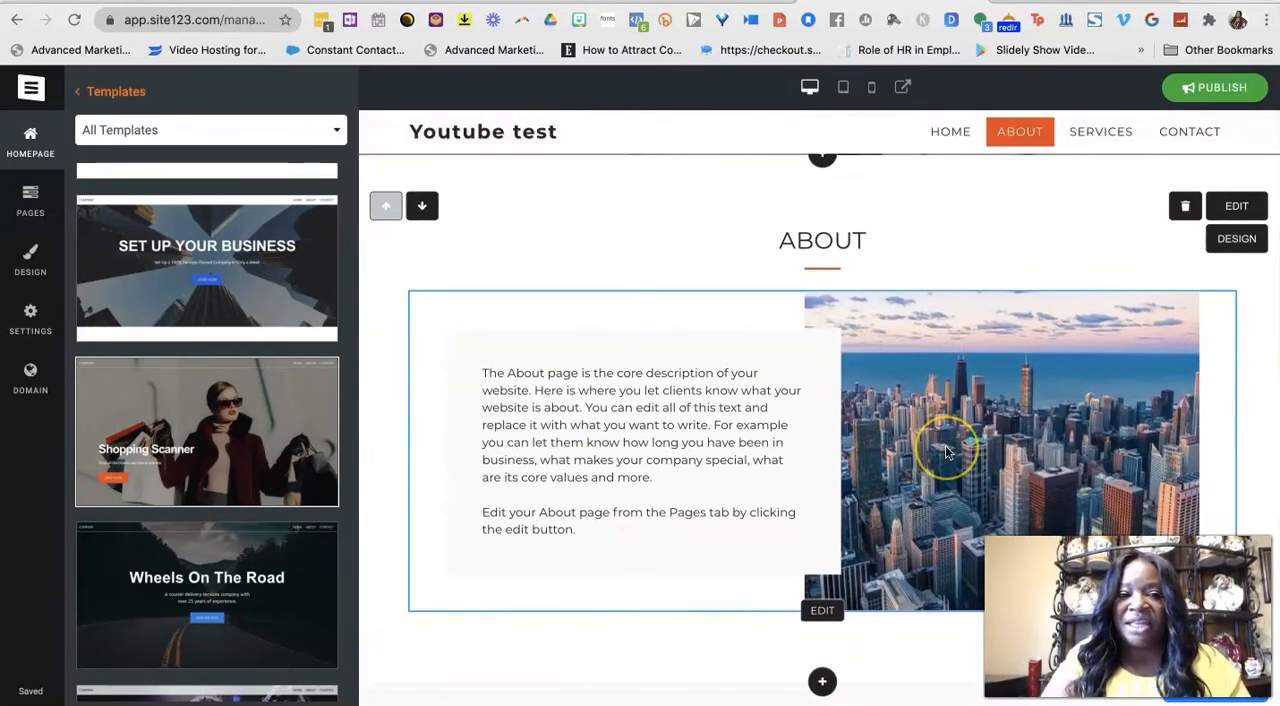
pyautogui.scroll(-15, 737, 509)
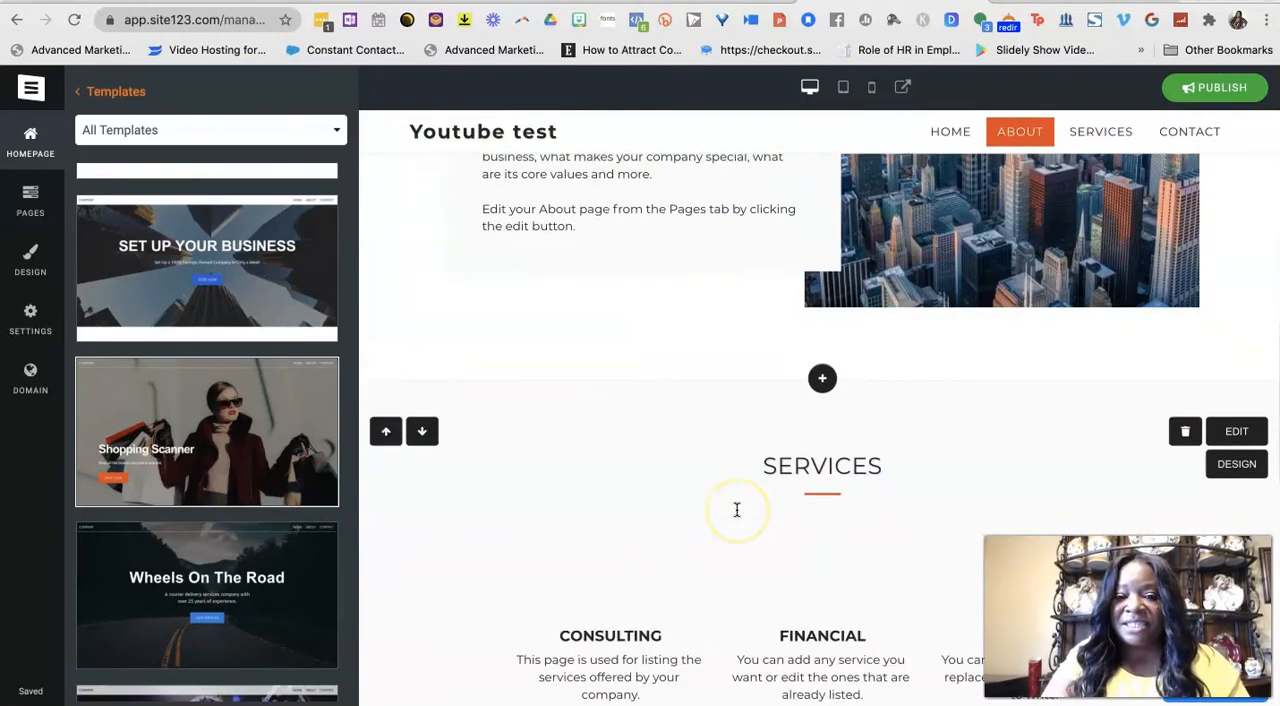
pyautogui.scroll(20, 737, 509)
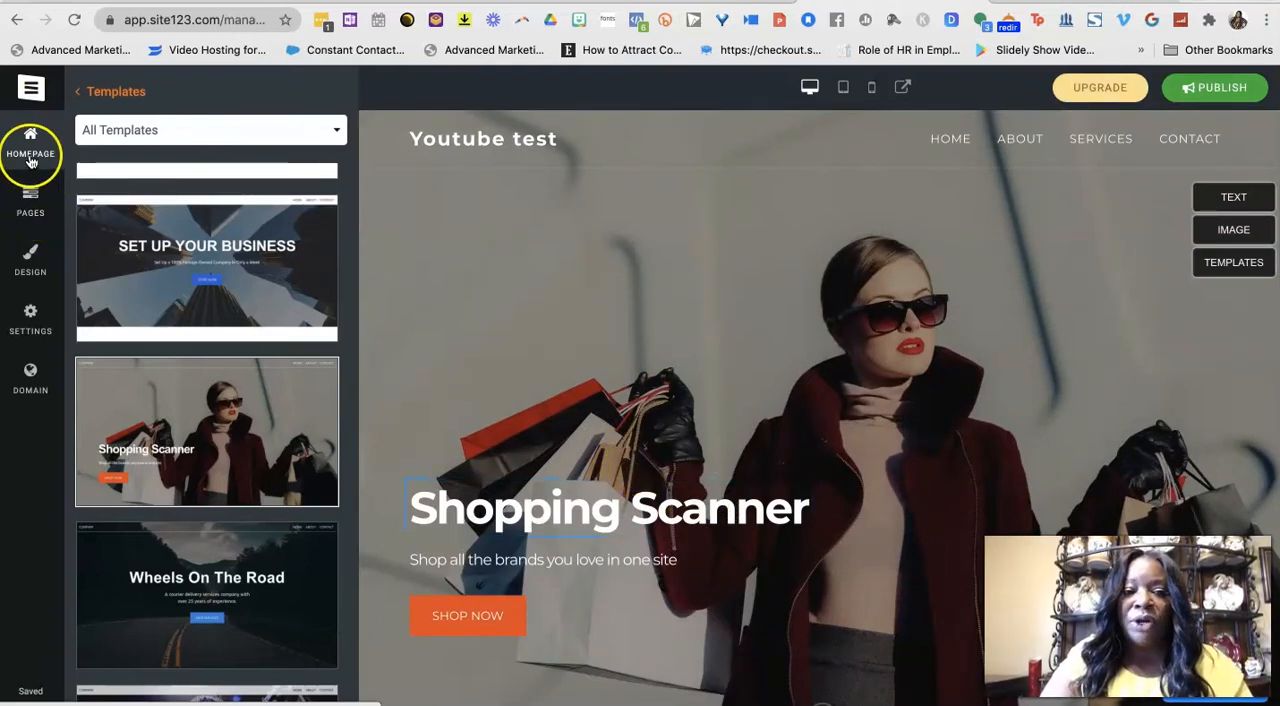
# Rename the site's About page to "About Me" in the page list.
pyautogui.click(30, 200)
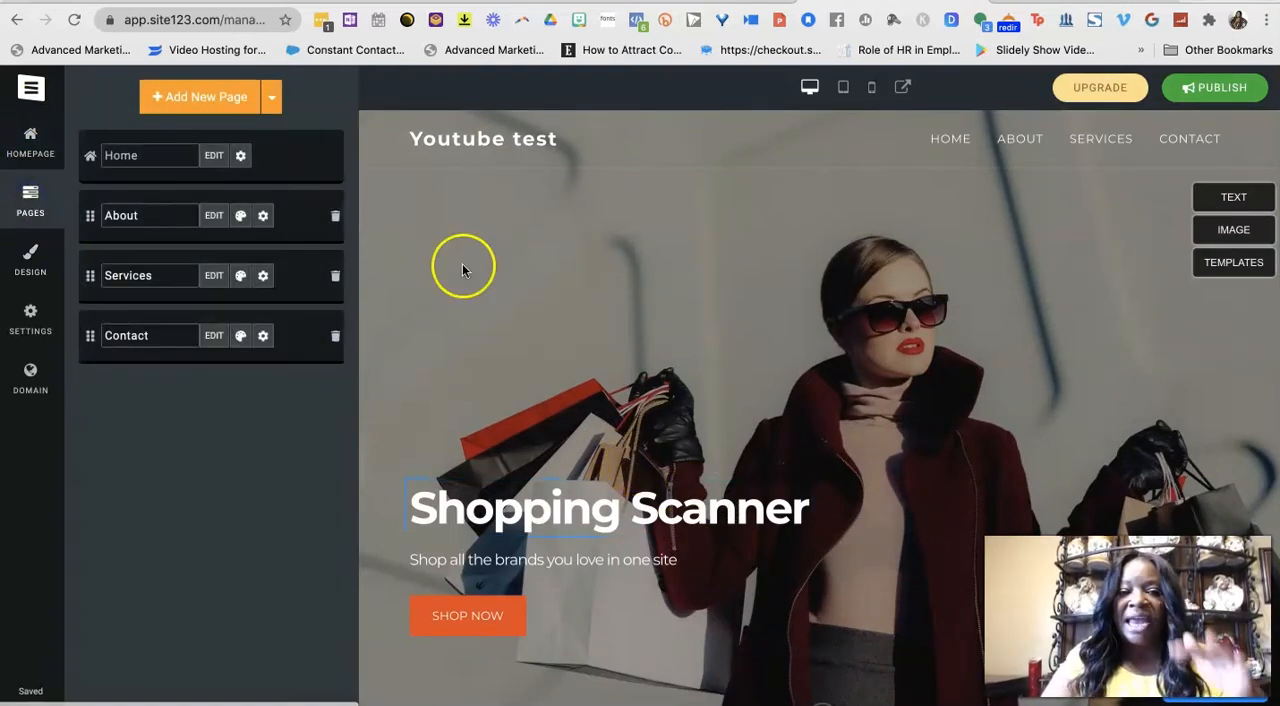
pyautogui.scroll(-8, 587, 474)
pyautogui.scroll(3, 587, 481)
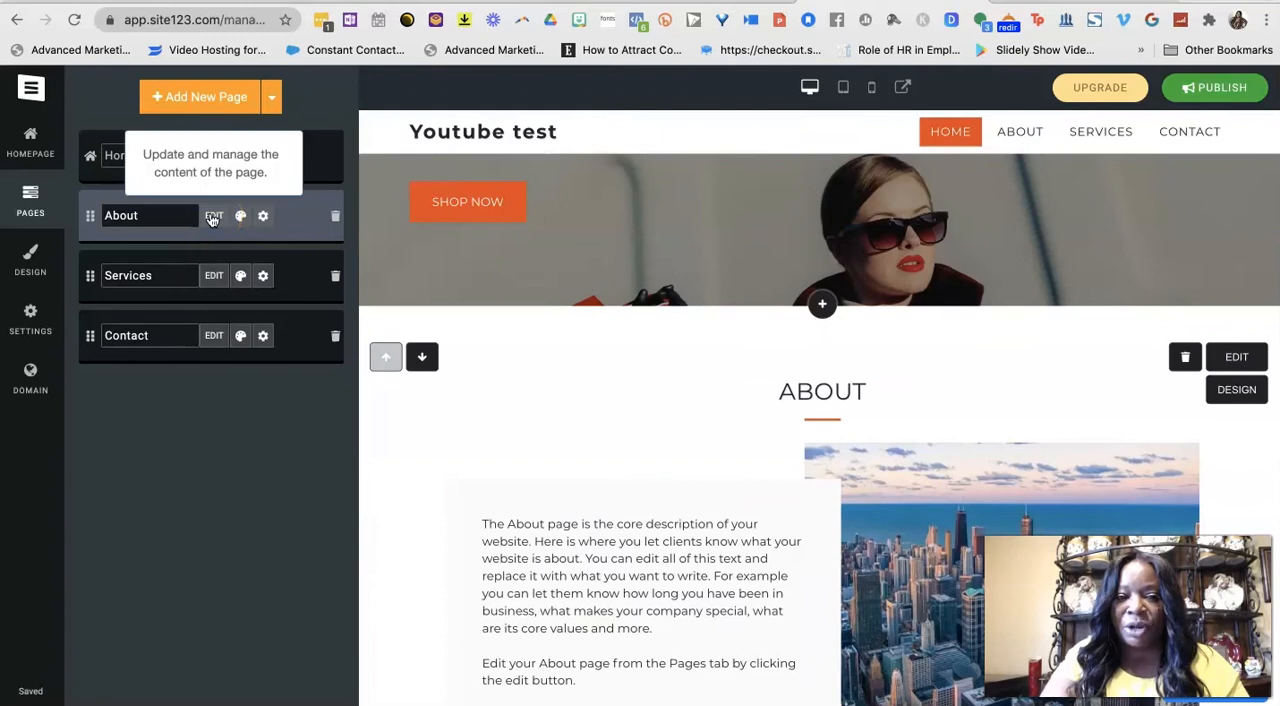
pyautogui.scroll(-2, 488, 385)
pyautogui.scroll(-1, 500, 400)
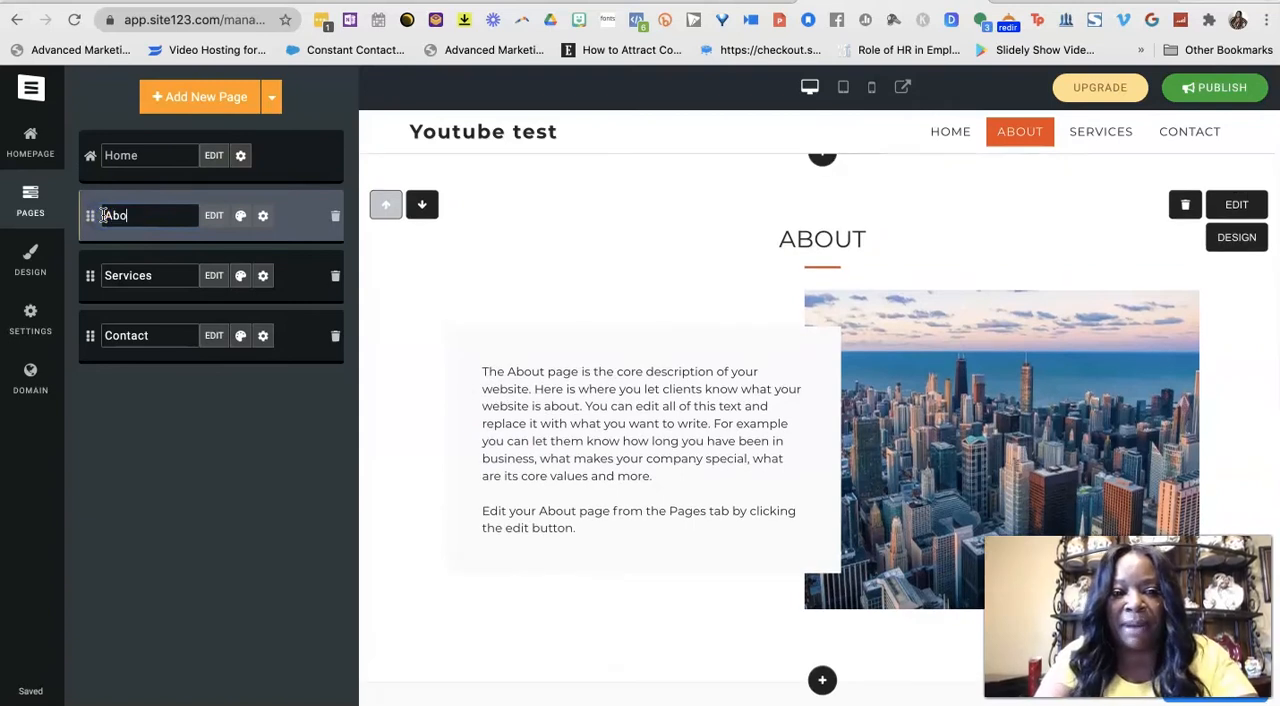
pyautogui.write('ut Me')
# Open the About Me page's content for editing, look over its text and image options, and save and close it.
pyautogui.click(214, 215)
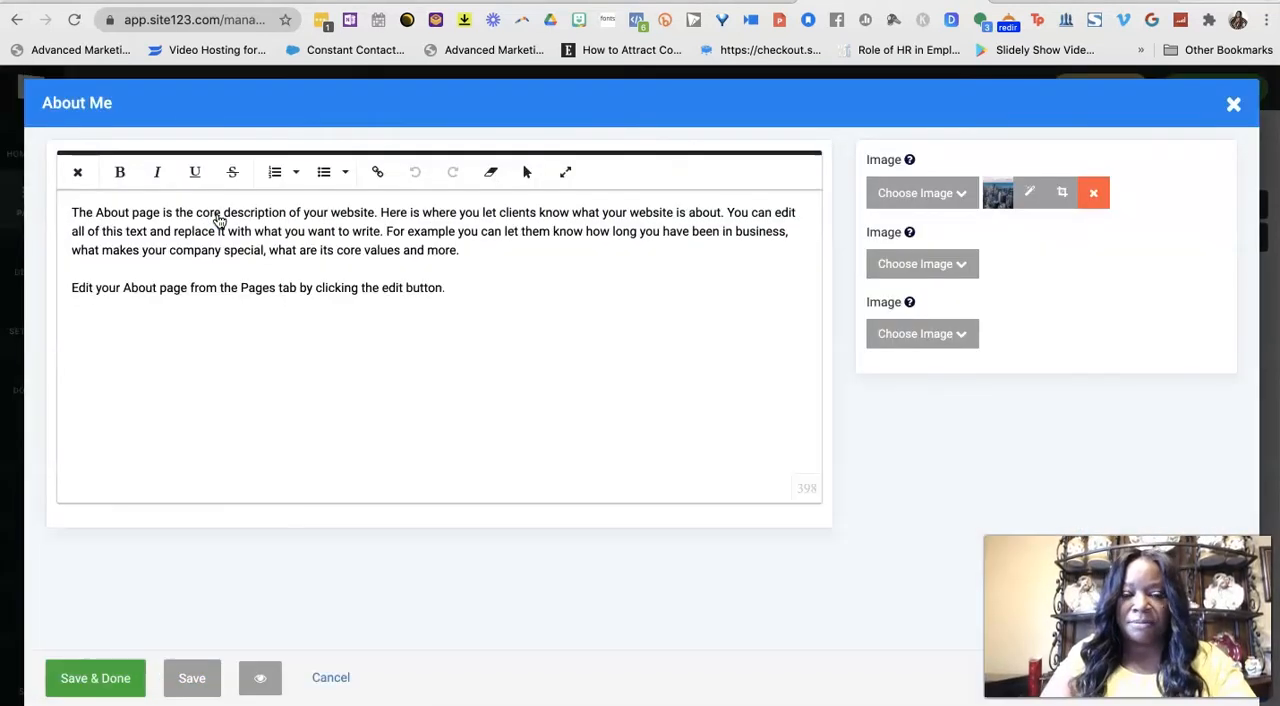
pyautogui.click(120, 257)
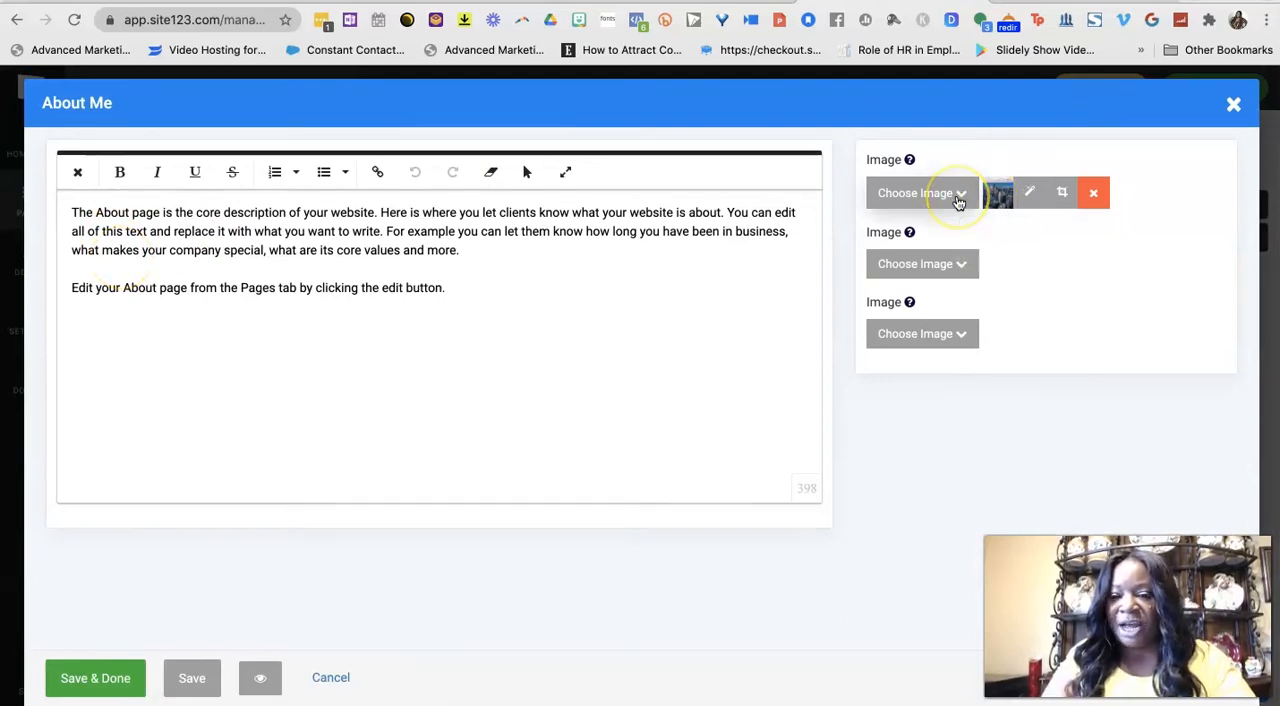
pyautogui.click(954, 262)
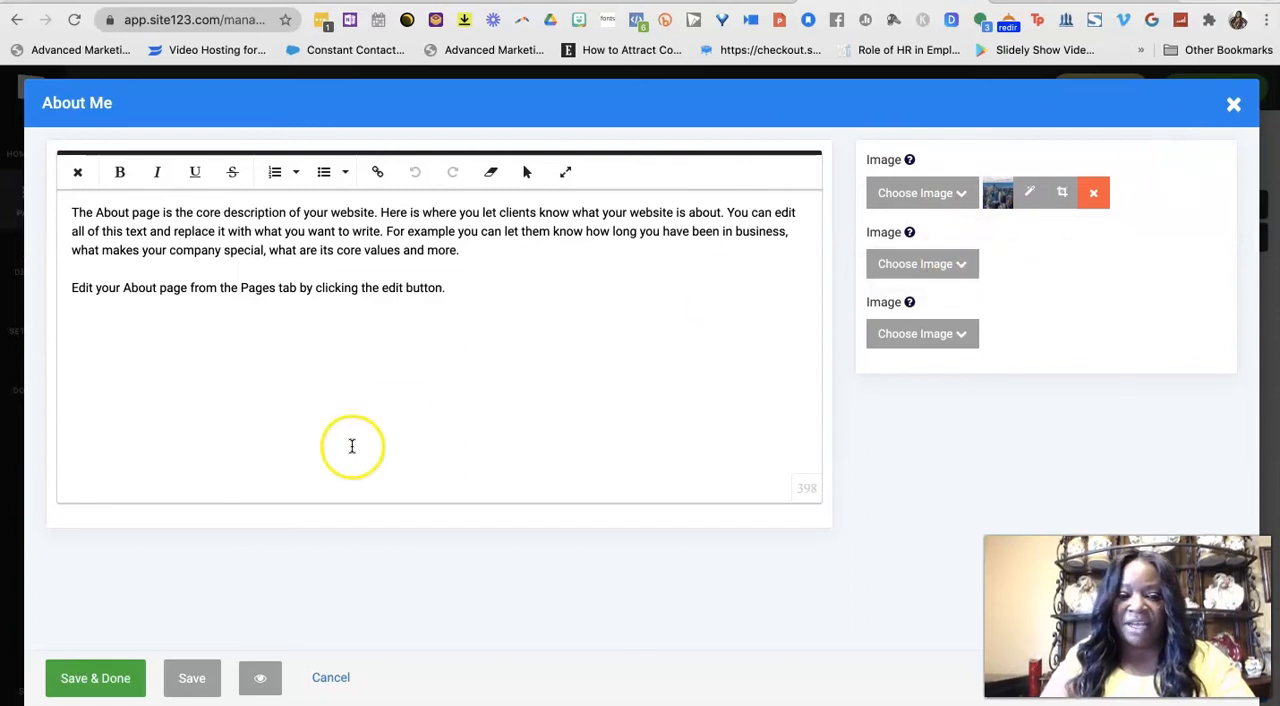
pyautogui.click(80, 682)
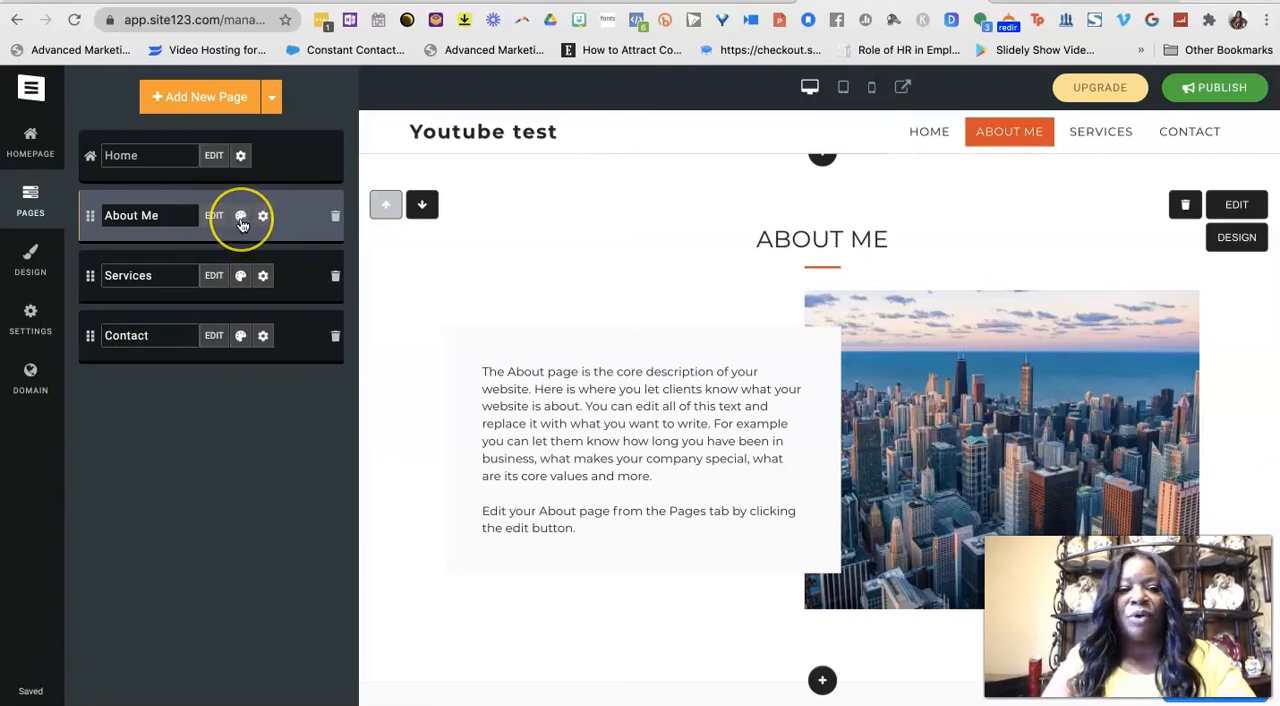
# Try several layouts for the About Me page and apply the one with a shaded text panel directly beside a large image.
pyautogui.click(241, 220)
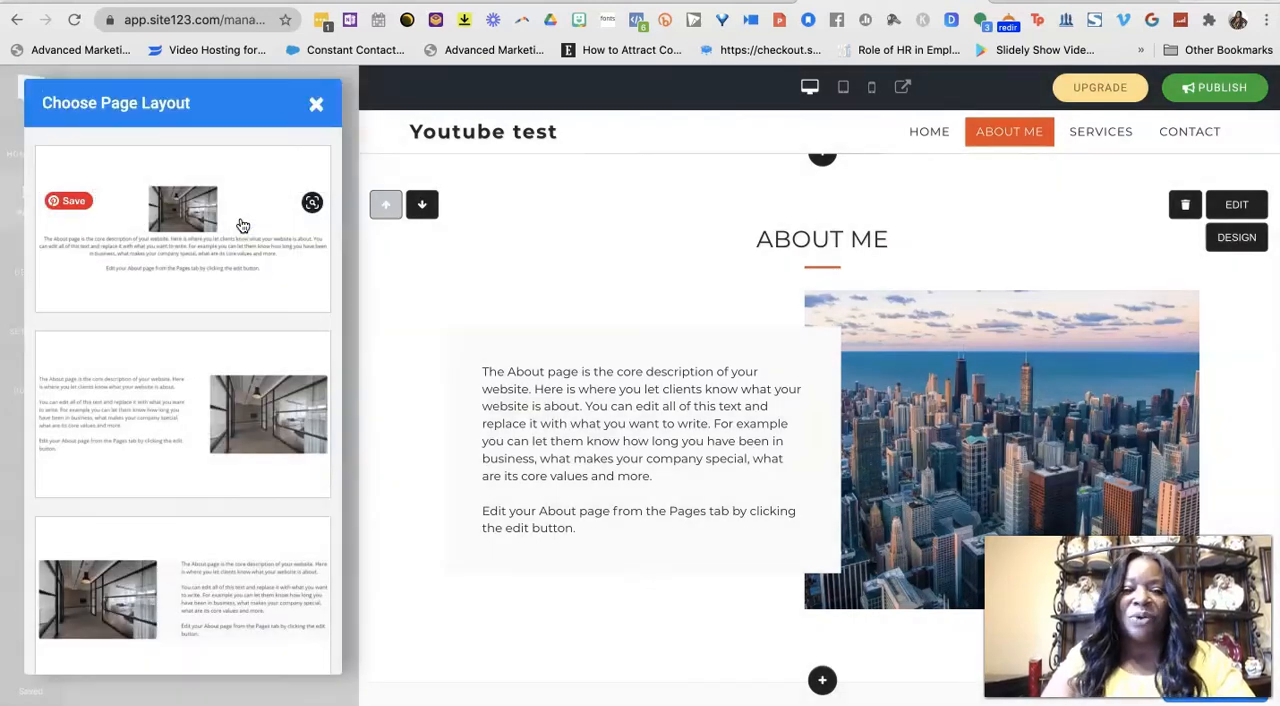
pyautogui.click(141, 414)
pyautogui.click(163, 240)
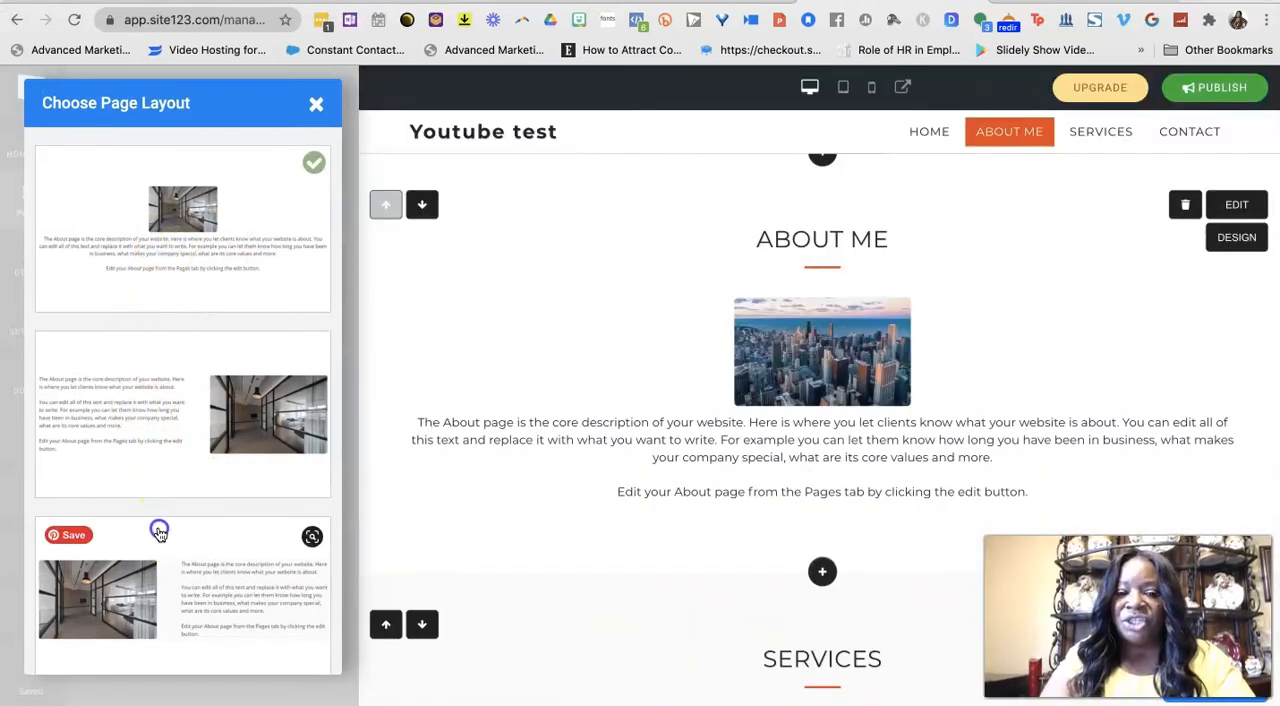
pyautogui.click(159, 532)
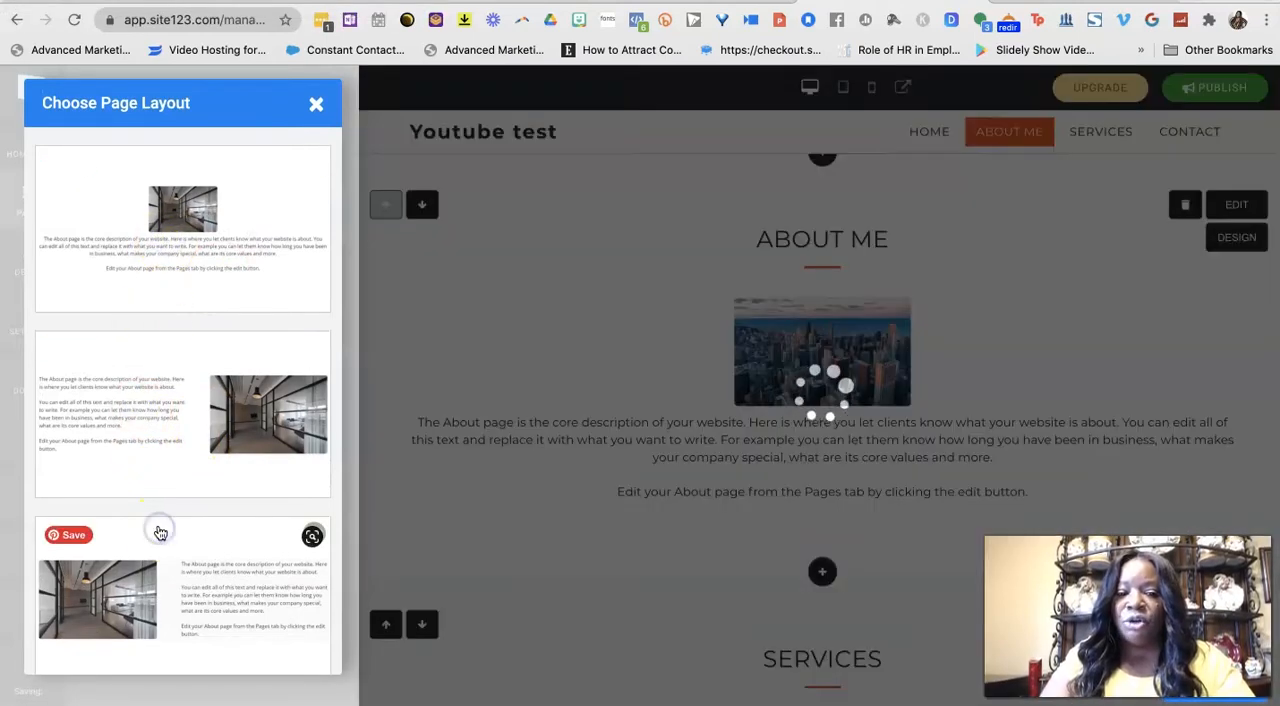
pyautogui.scroll(-2, 160, 533)
pyautogui.scroll(-5, 160, 533)
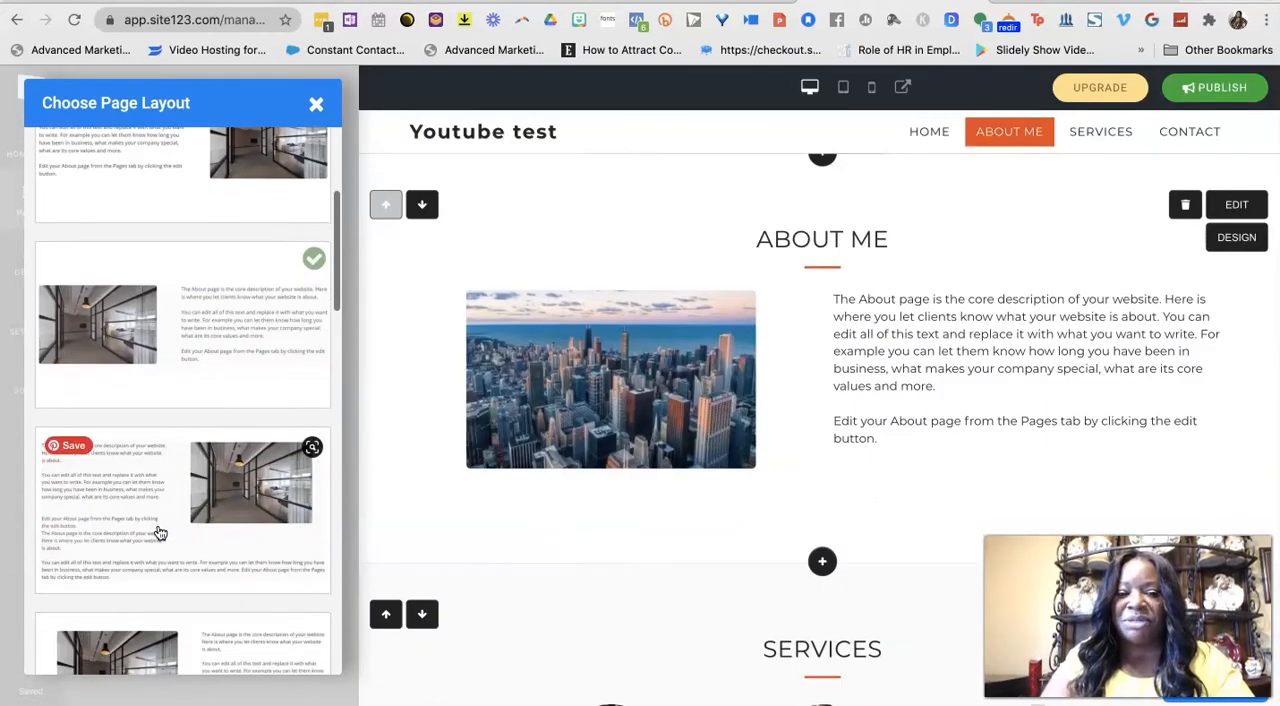
pyautogui.scroll(-6, 159, 532)
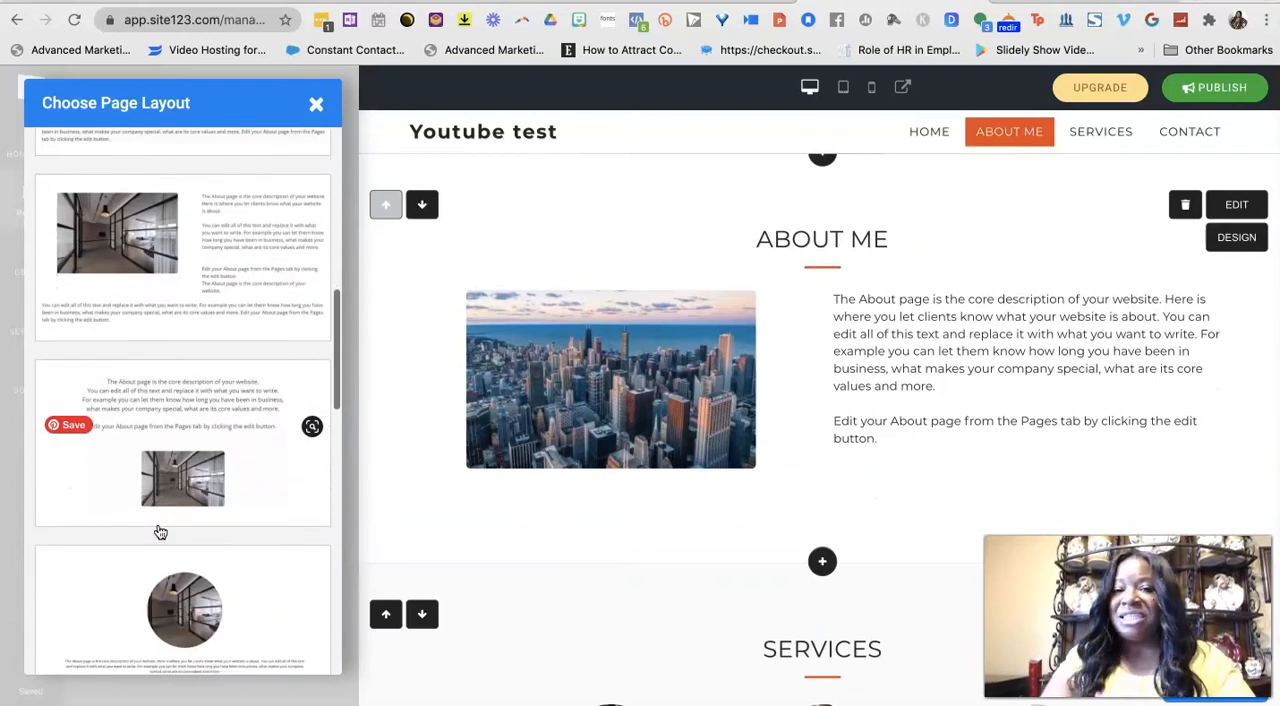
pyautogui.scroll(-1, 160, 532)
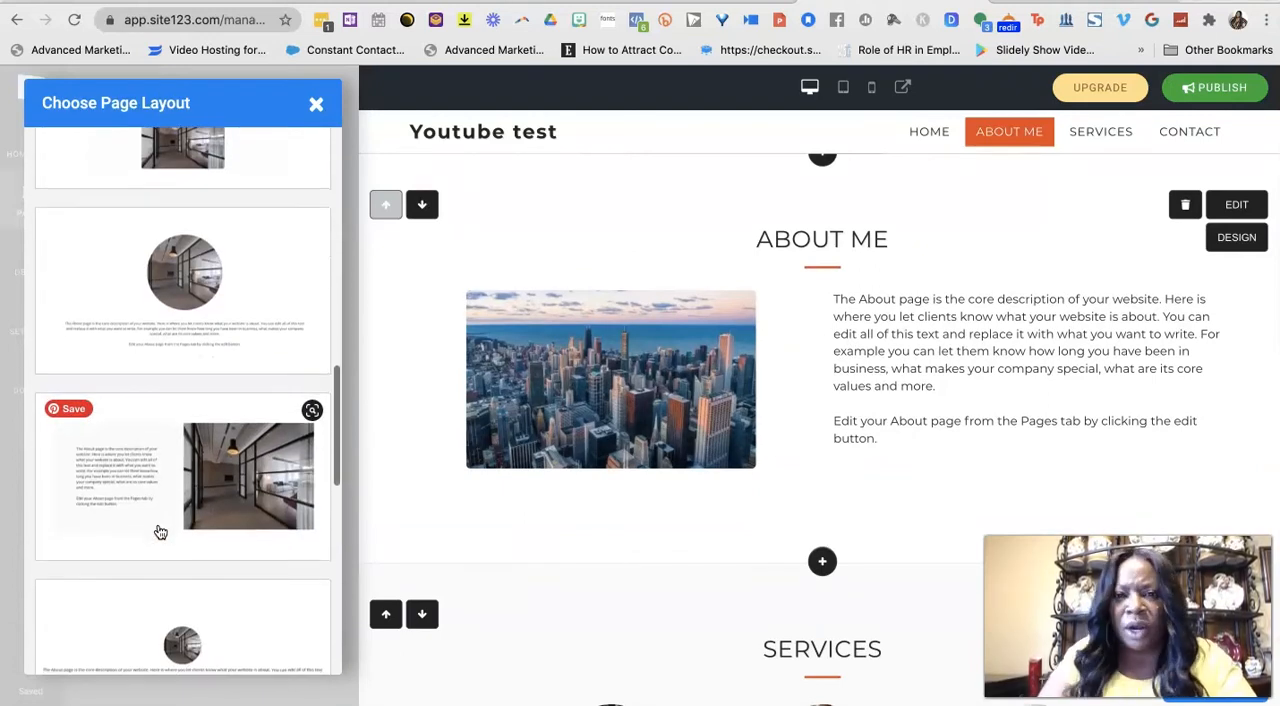
pyautogui.click(218, 476)
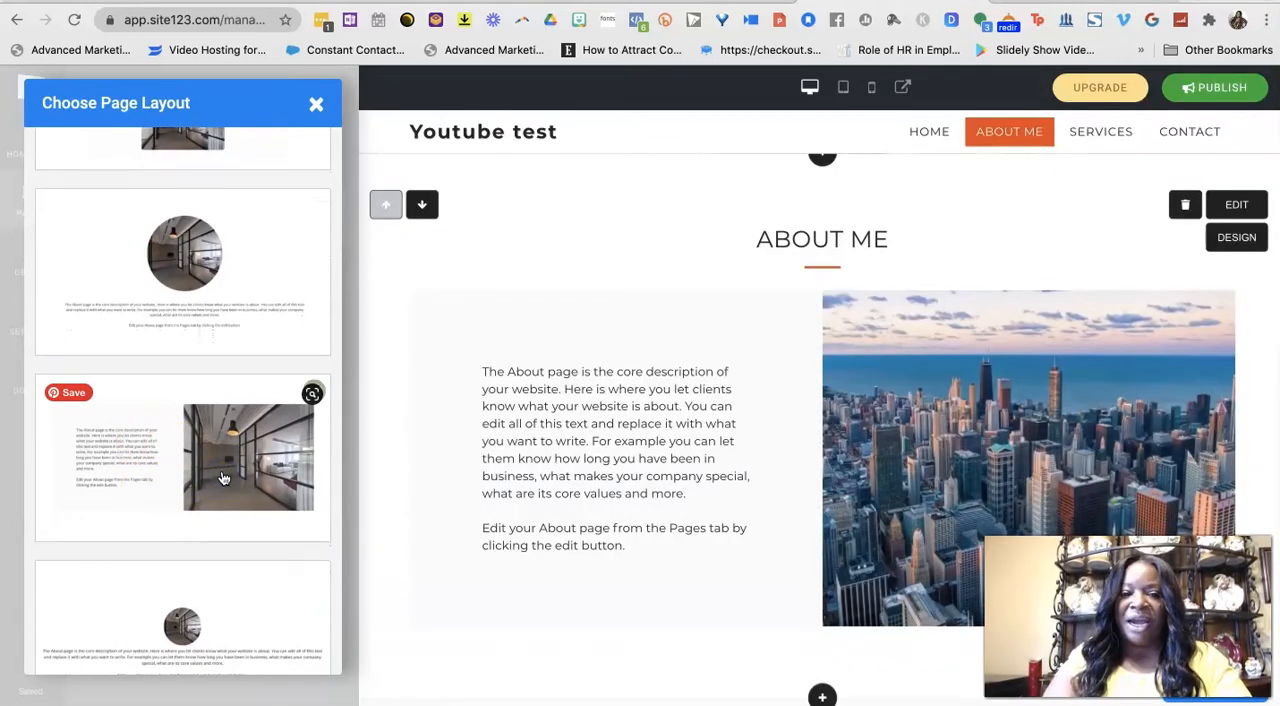
pyautogui.click(316, 104)
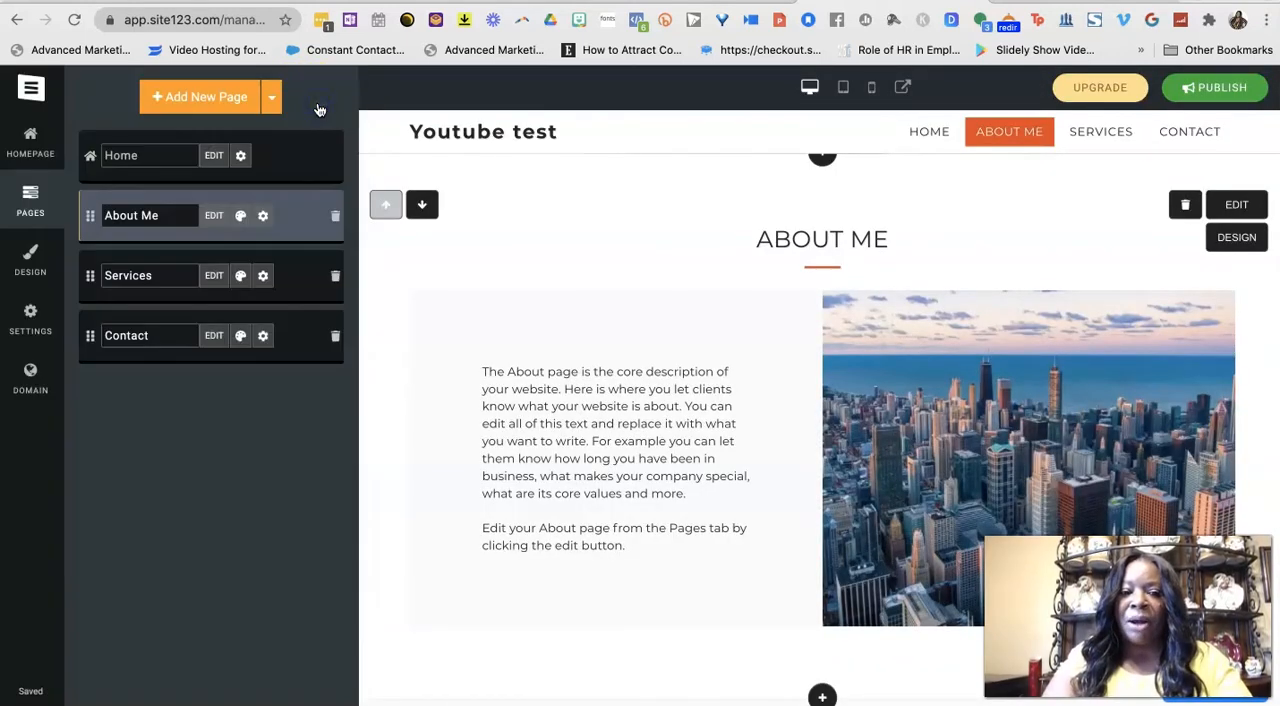
# Retitle the Consulting item on the Services page as "Coaching", save it, and close the services editor.
pyautogui.click(172, 278)
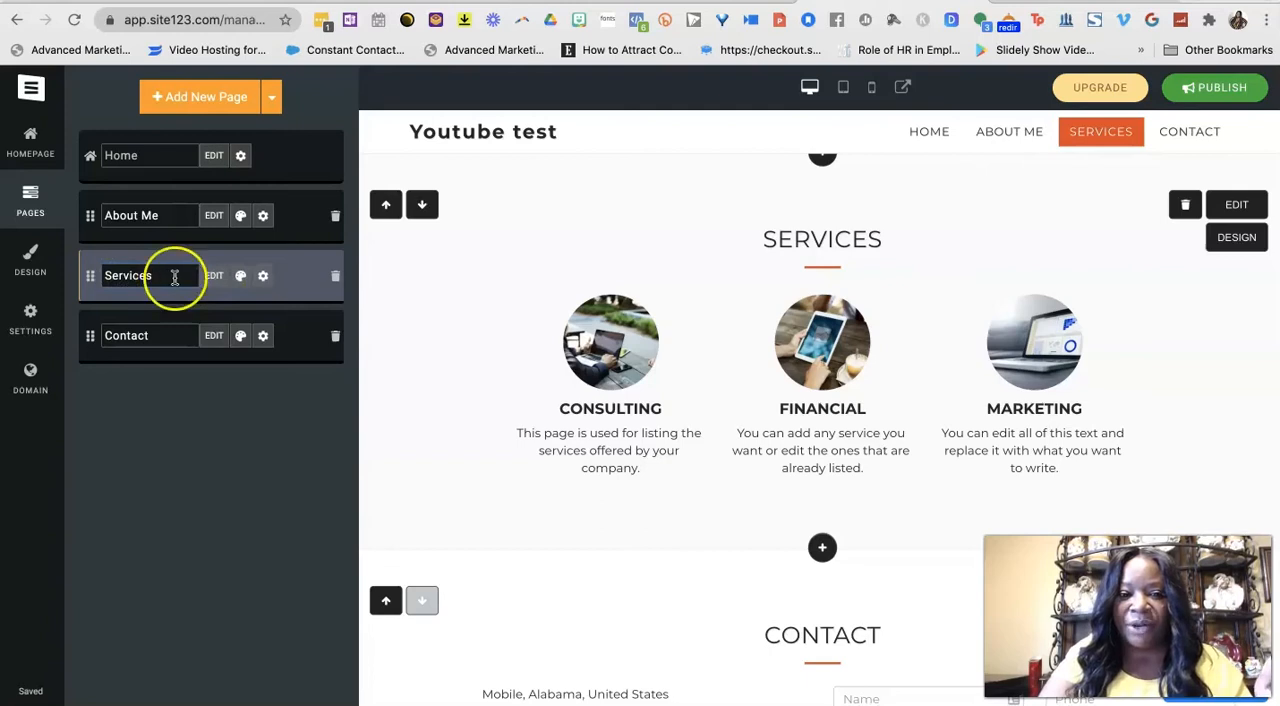
pyautogui.click(214, 276)
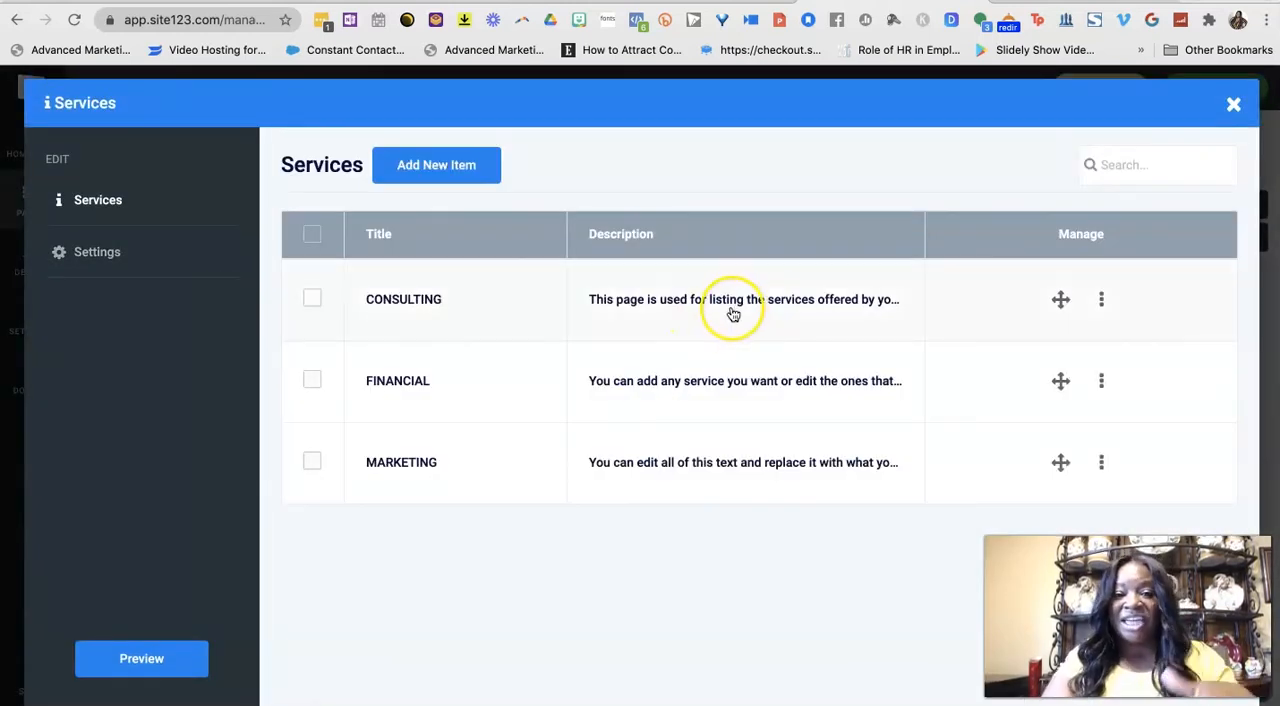
pyautogui.click(1104, 299)
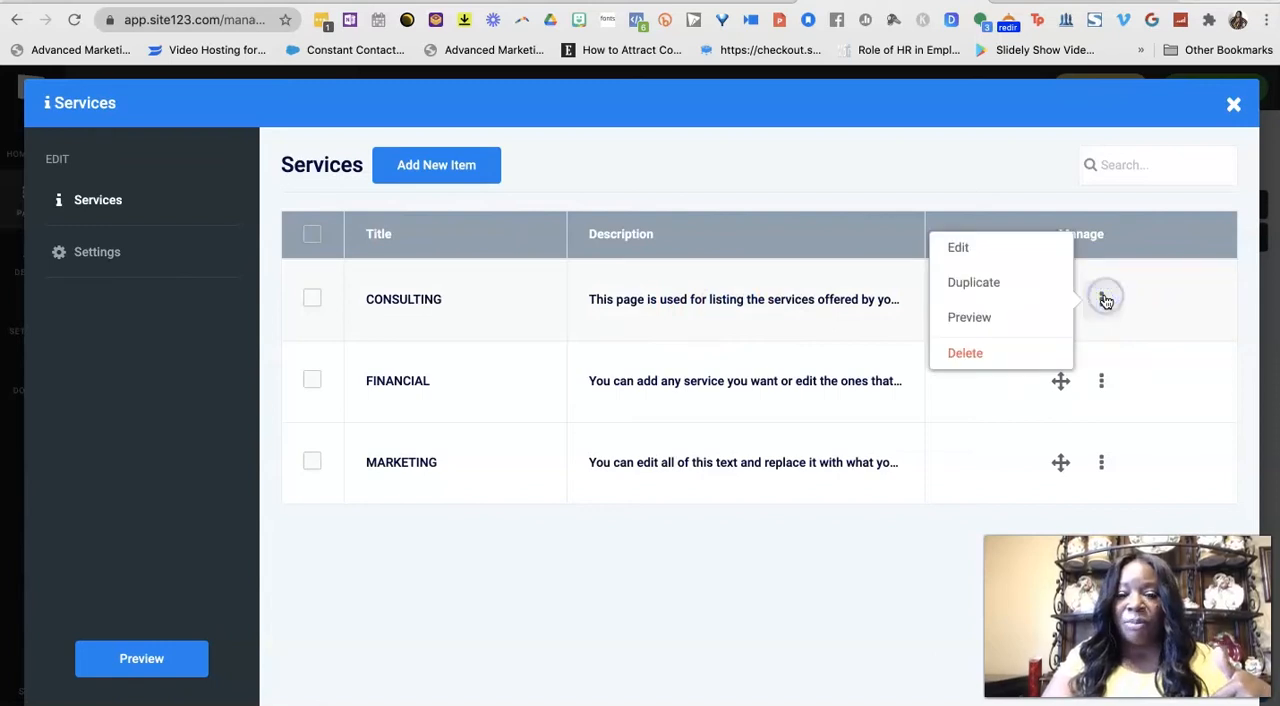
pyautogui.click(1025, 248)
pyautogui.click(455, 255)
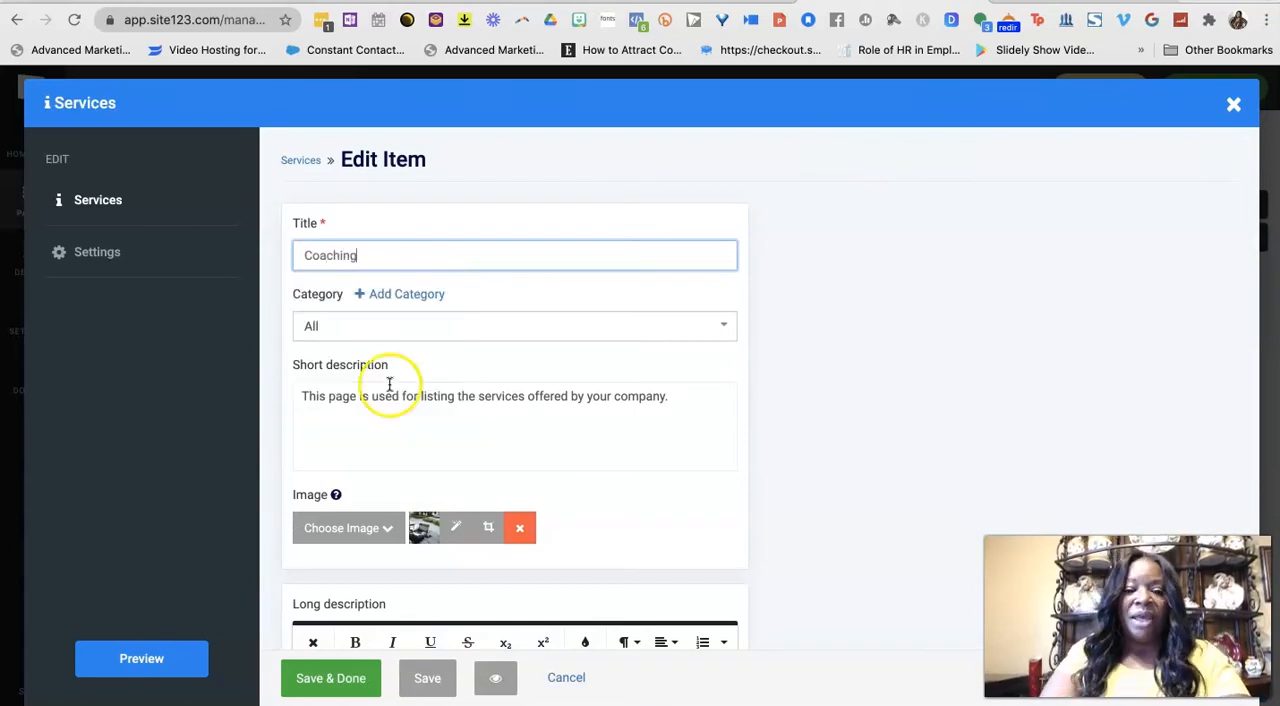
pyautogui.scroll(-2, 450, 412)
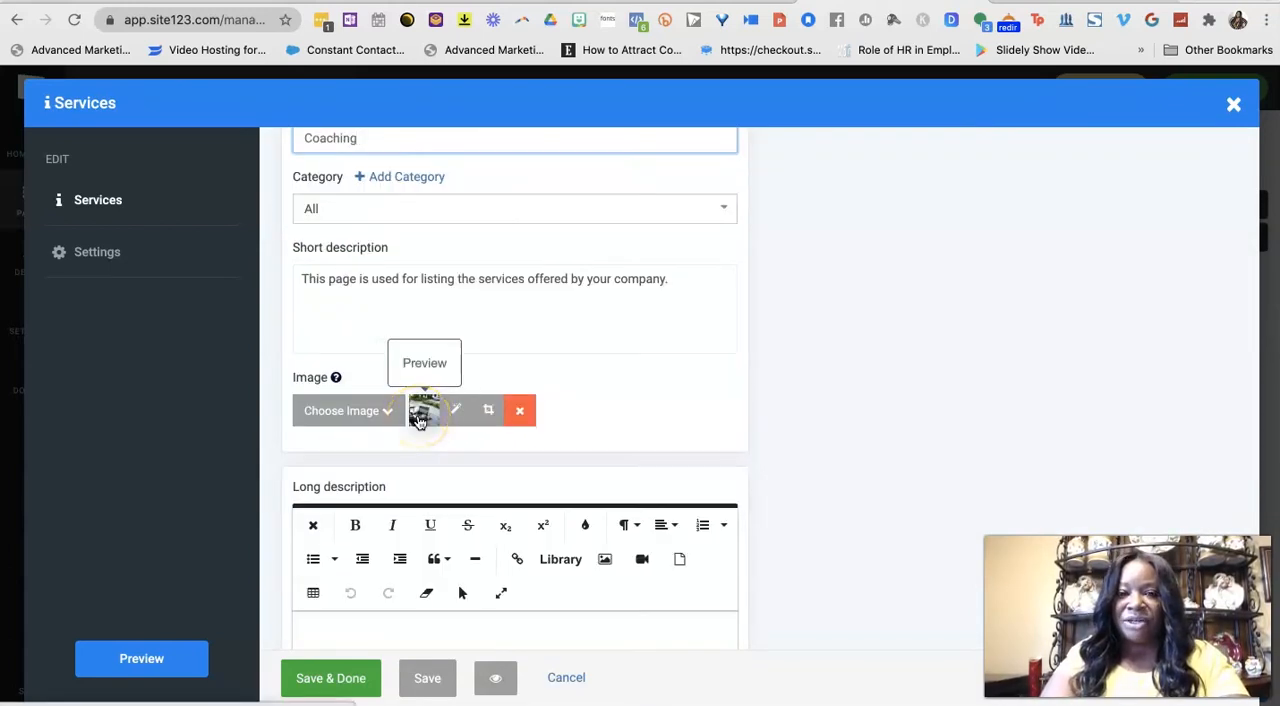
pyautogui.scroll(-1, 357, 580)
pyautogui.click(317, 678)
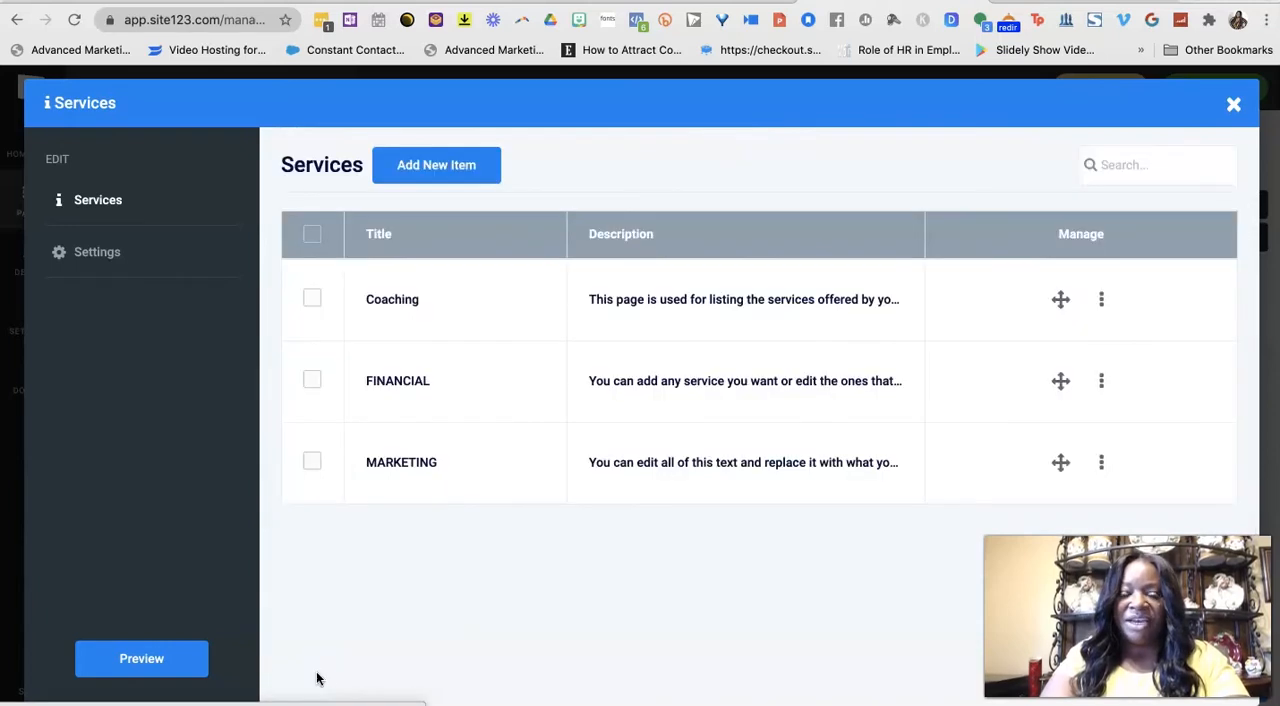
pyautogui.click(155, 656)
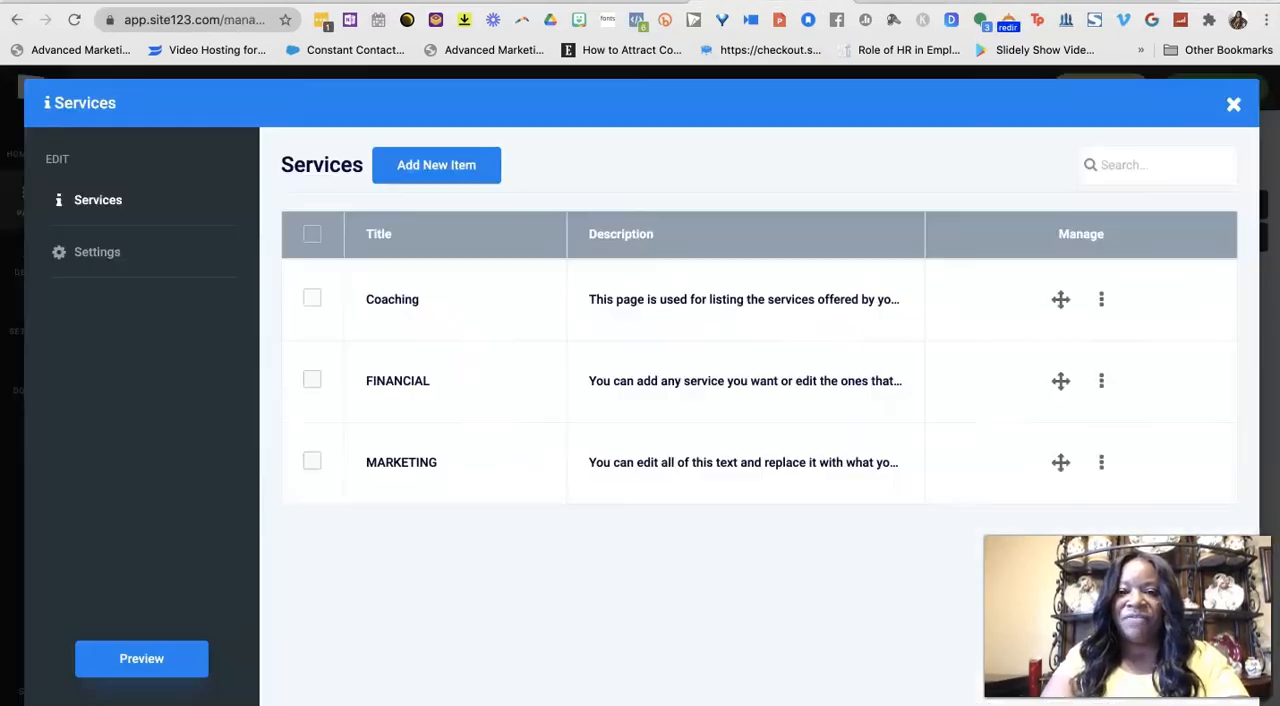
pyautogui.click(1233, 104)
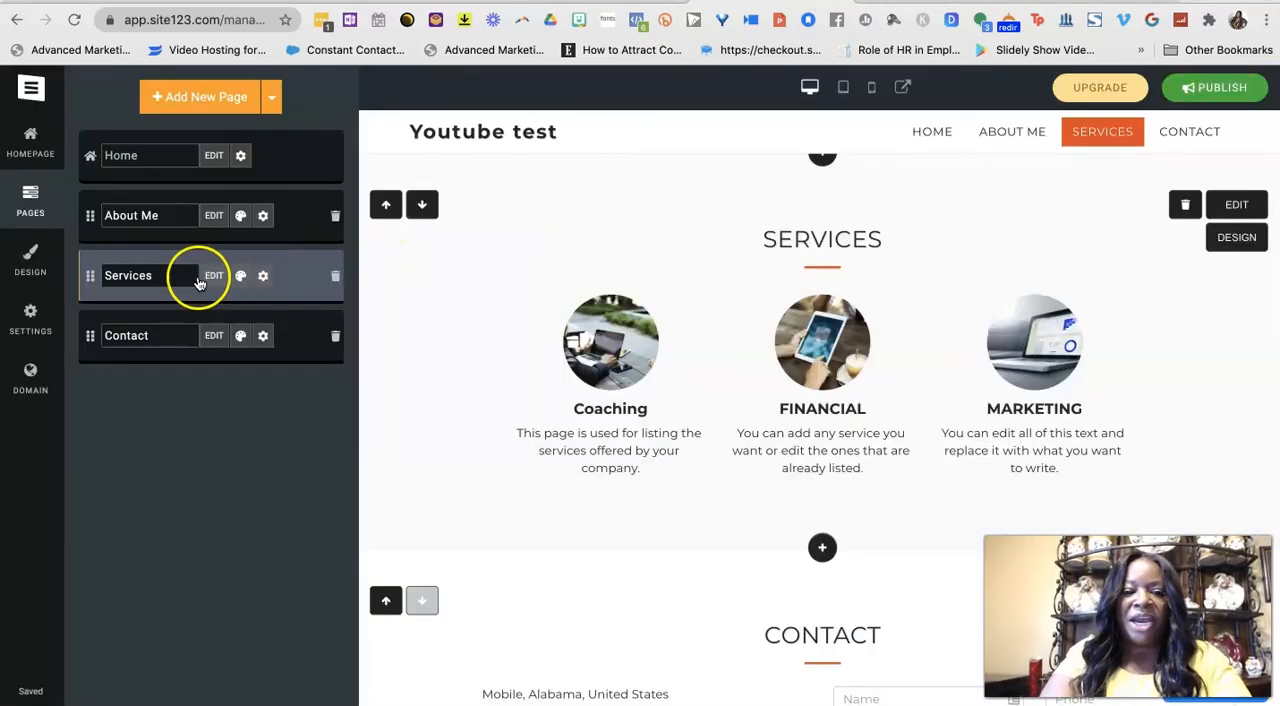
# Try several layouts for the Services page and apply the one with a small round image beside each service's title and text.
pyautogui.click(241, 279)
pyautogui.scroll(-3, 180, 391)
pyautogui.scroll(-5, 184, 393)
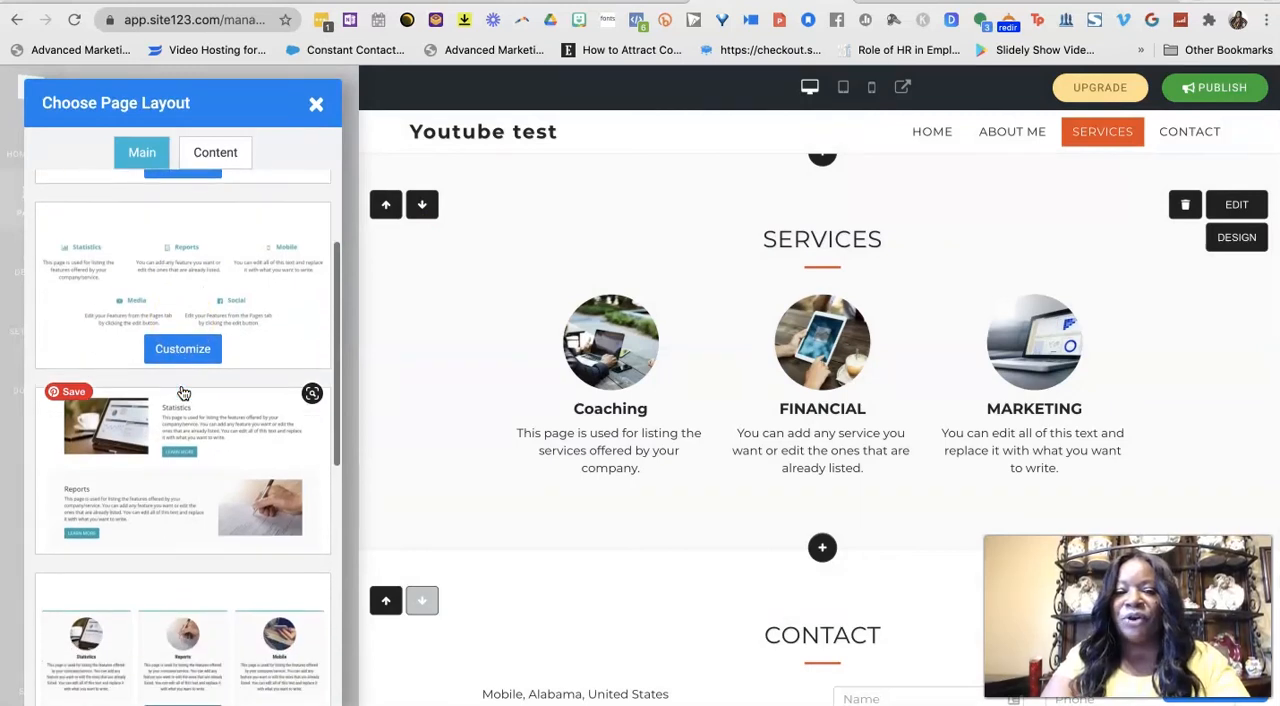
pyautogui.scroll(3, 184, 393)
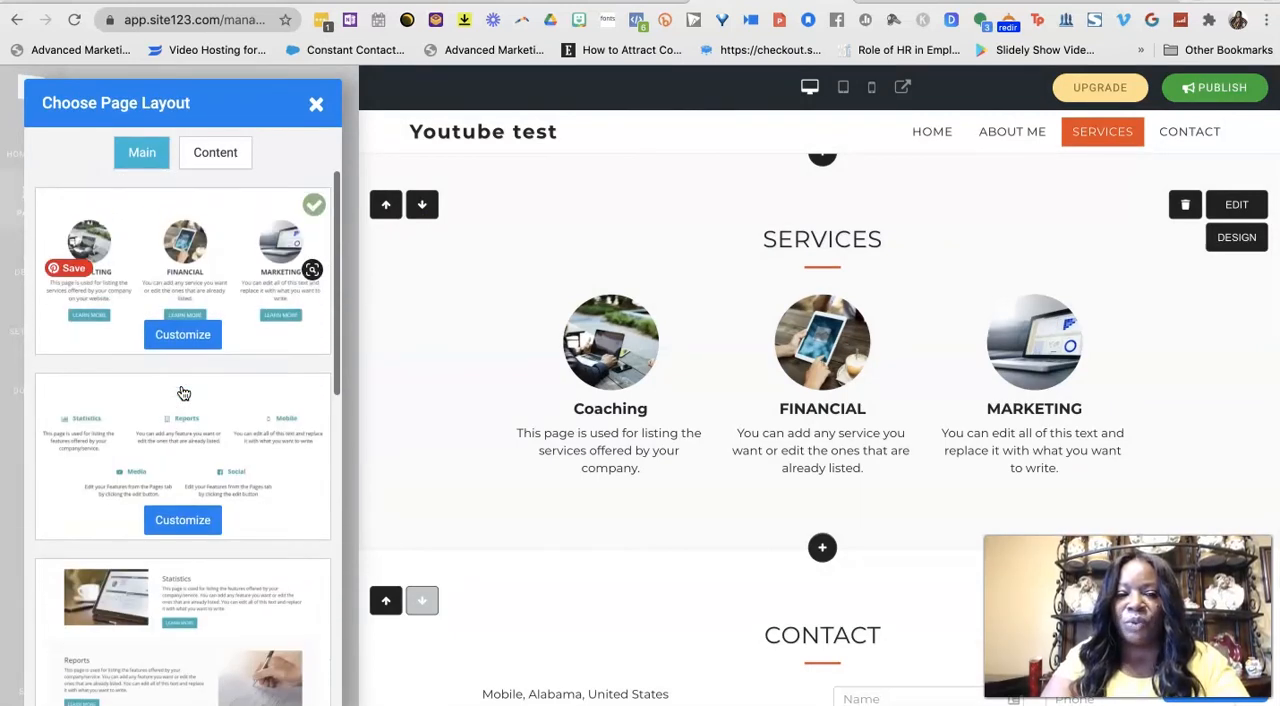
pyautogui.click(170, 270)
pyautogui.click(153, 437)
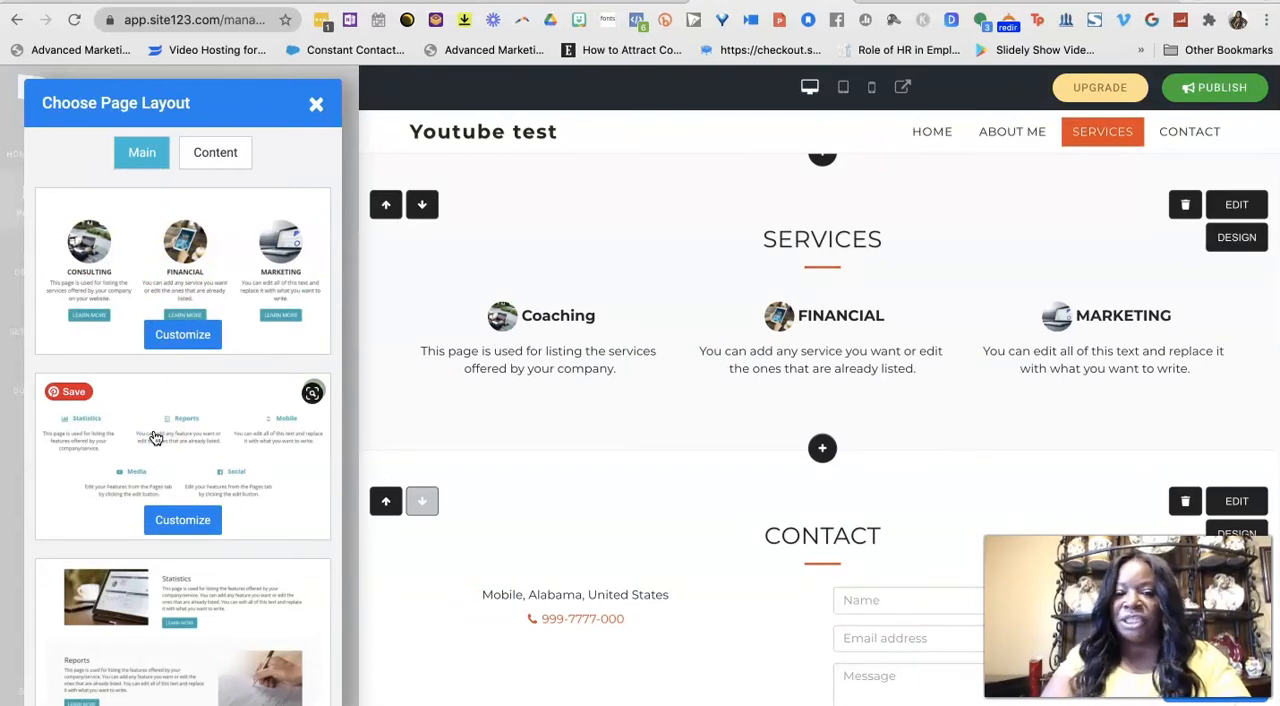
pyautogui.scroll(-3, 155, 438)
pyautogui.click(139, 530)
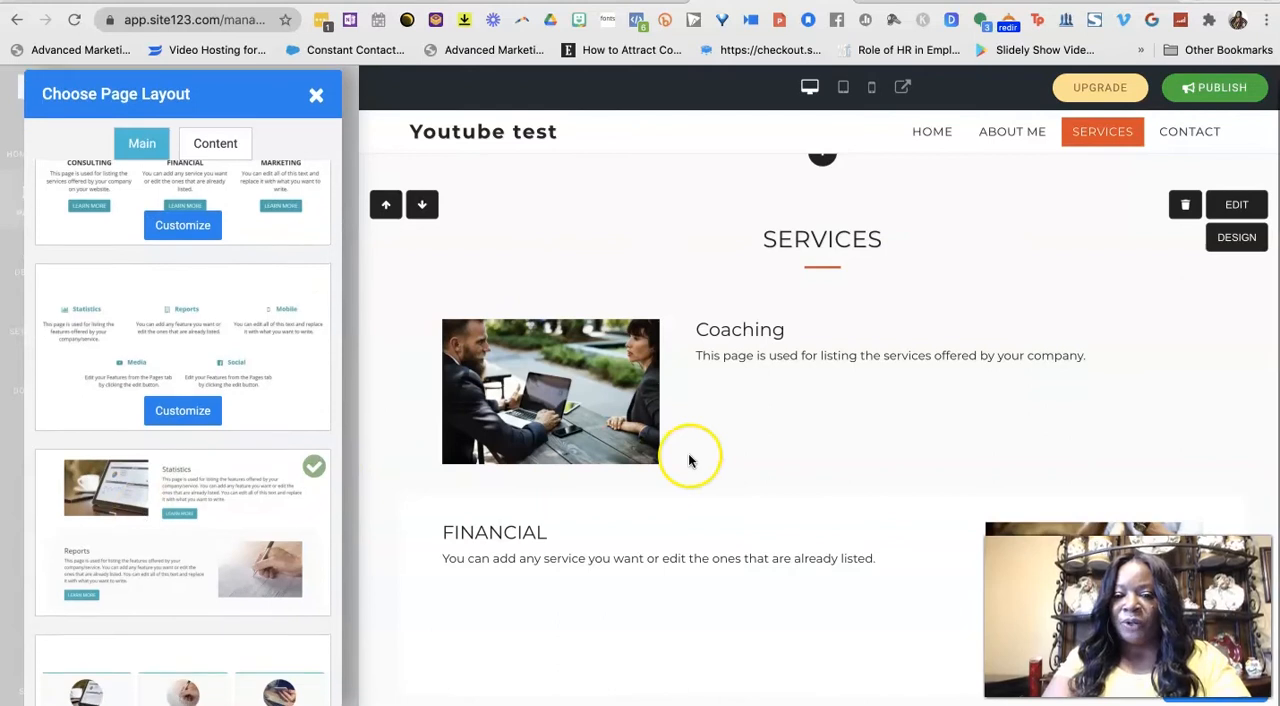
pyautogui.scroll(-5, 250, 465)
pyautogui.click(192, 461)
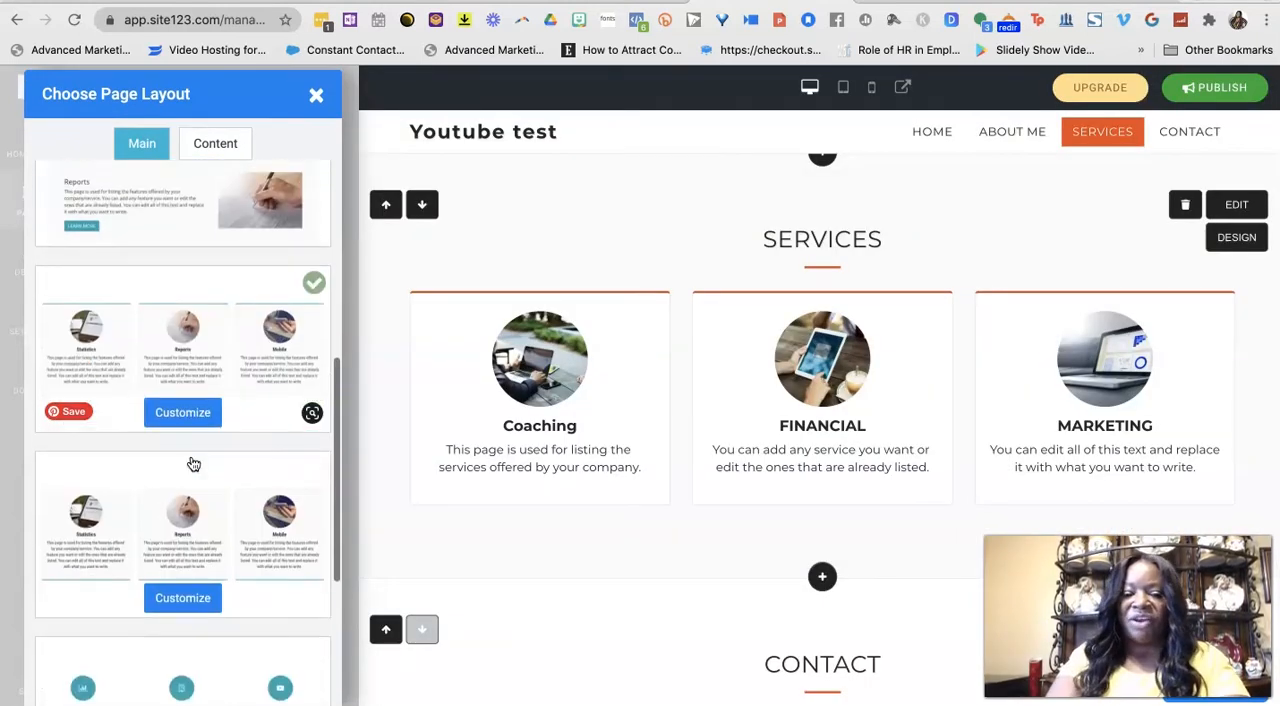
pyautogui.click(163, 502)
pyautogui.scroll(-4, 163, 502)
pyautogui.click(163, 502)
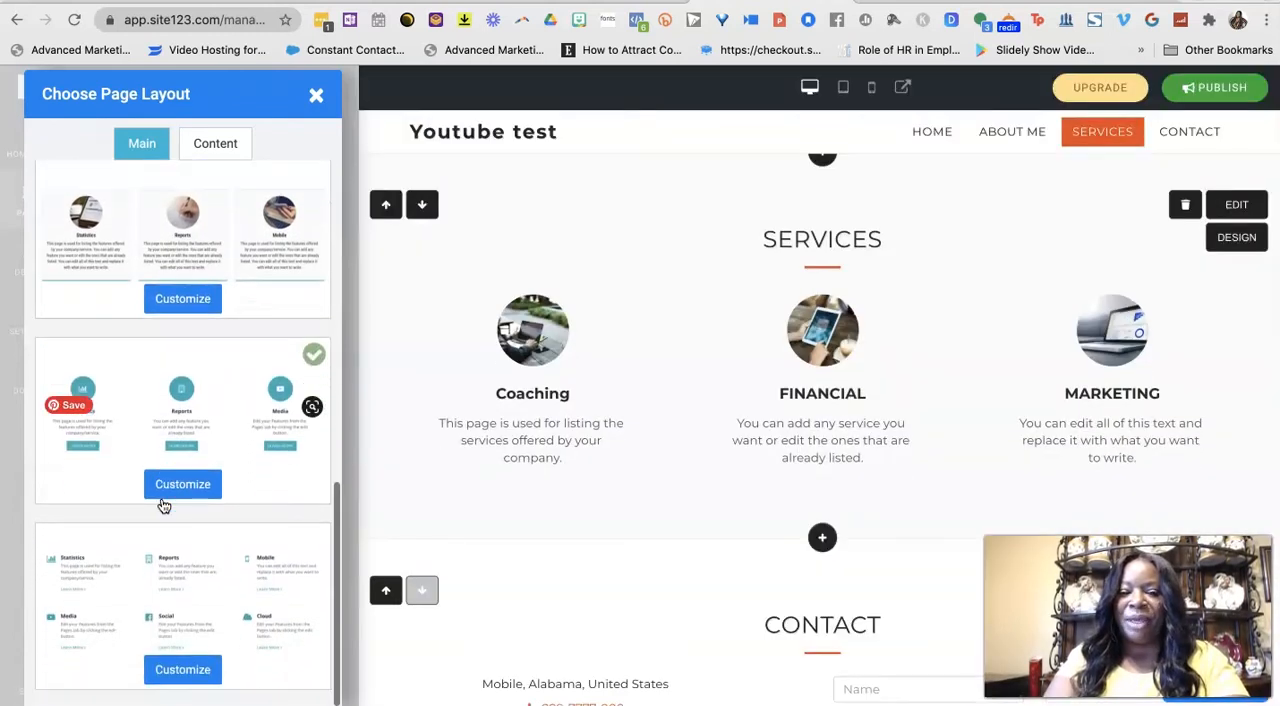
pyautogui.click(151, 574)
pyautogui.click(316, 95)
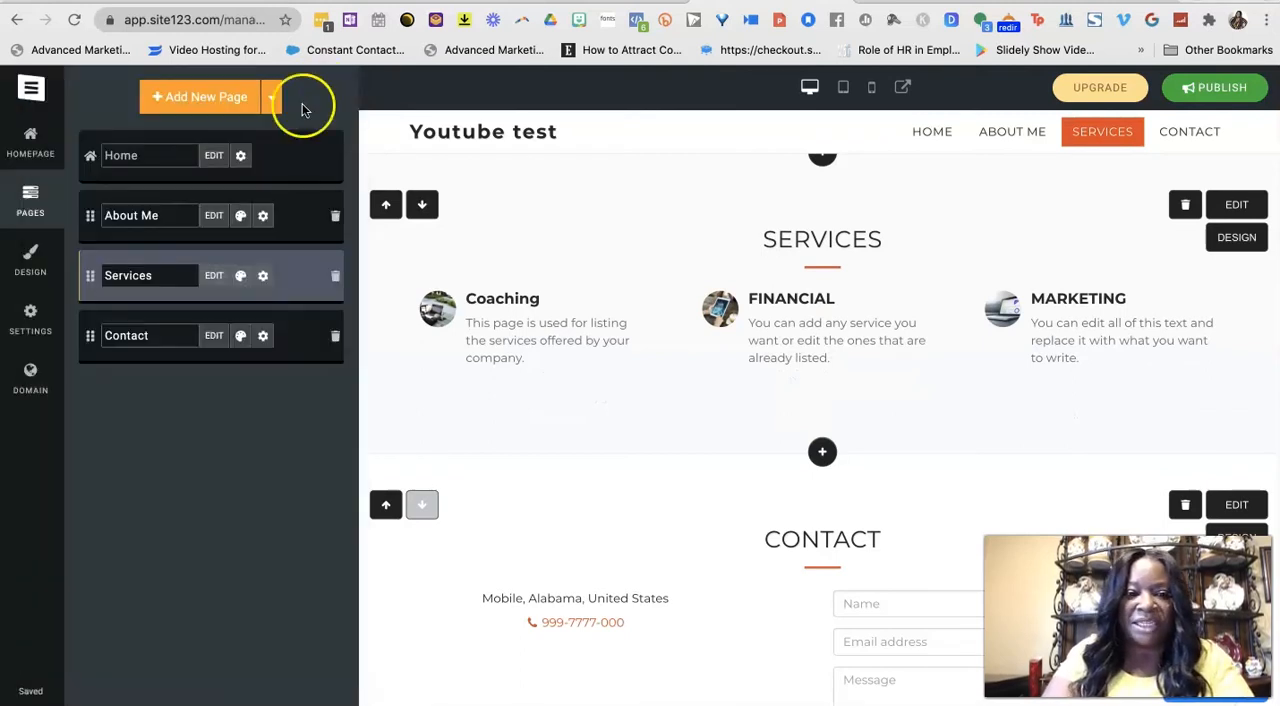
# Rename the Contact page to "Call Us" and look over its contact details form without changing it.
pyautogui.click(166, 336)
pyautogui.doubleClick(157, 335)
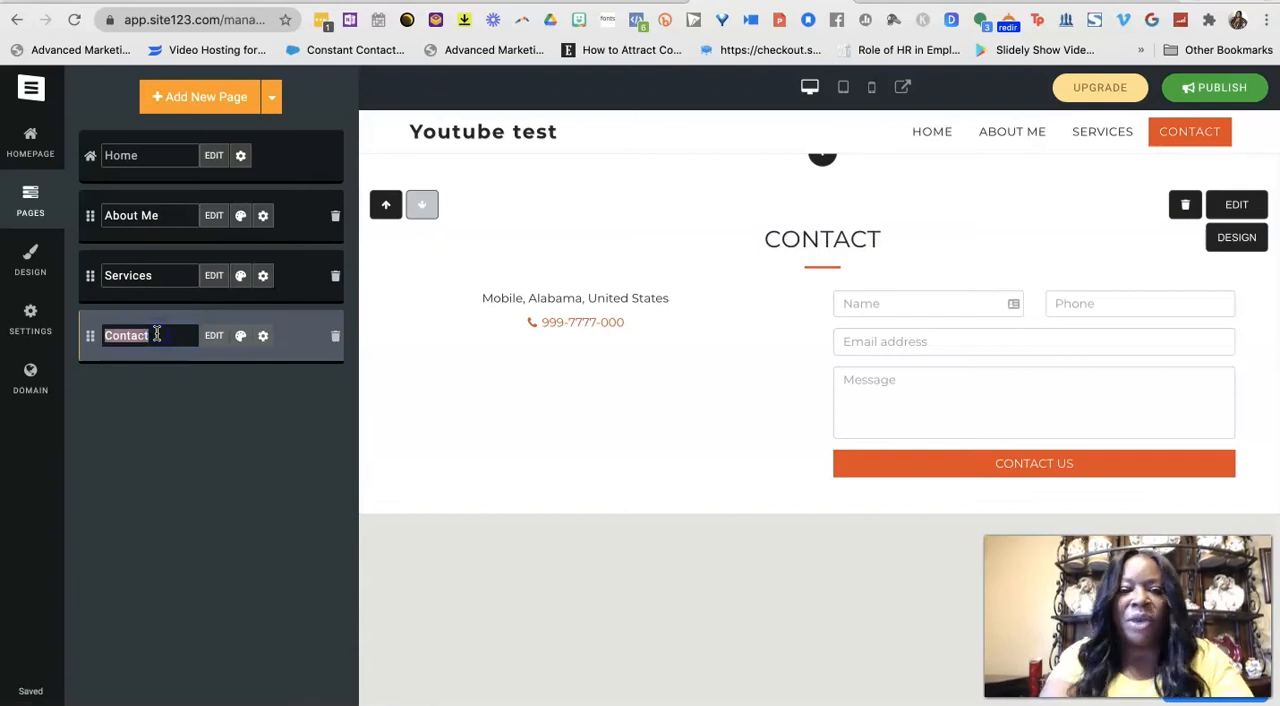
pyautogui.write('Call Us')
pyautogui.click(214, 335)
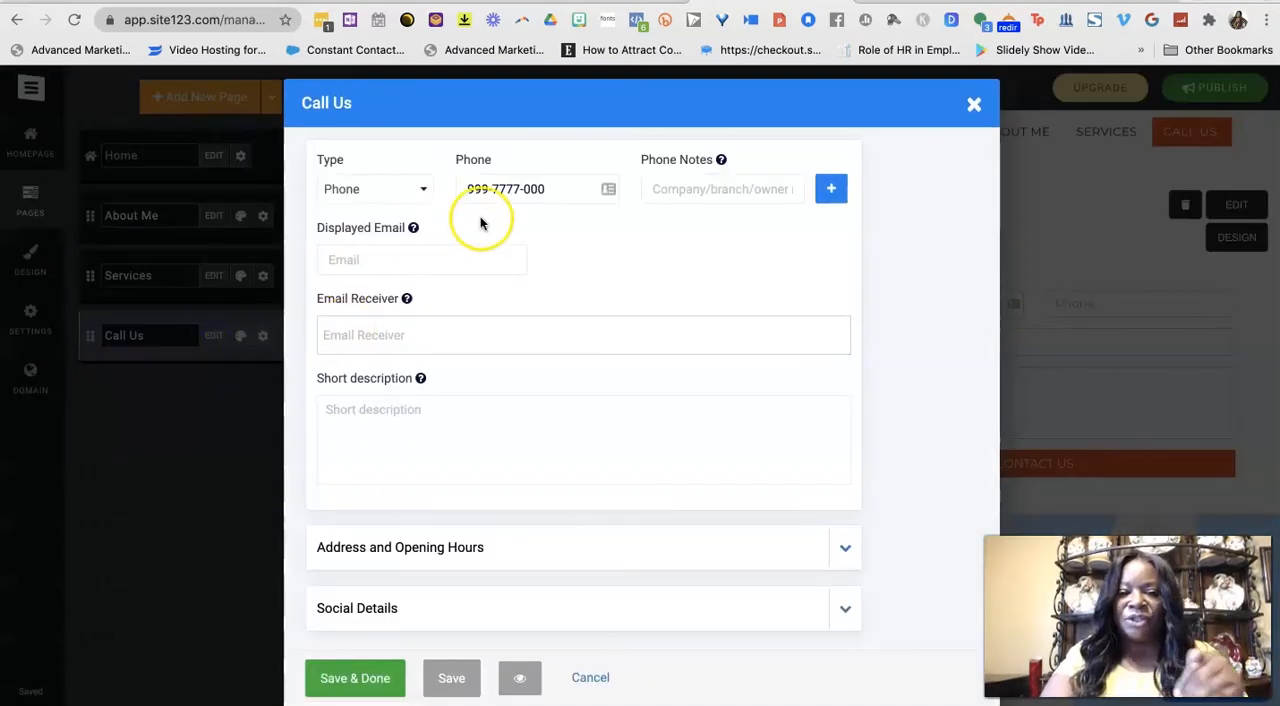
pyautogui.click(973, 104)
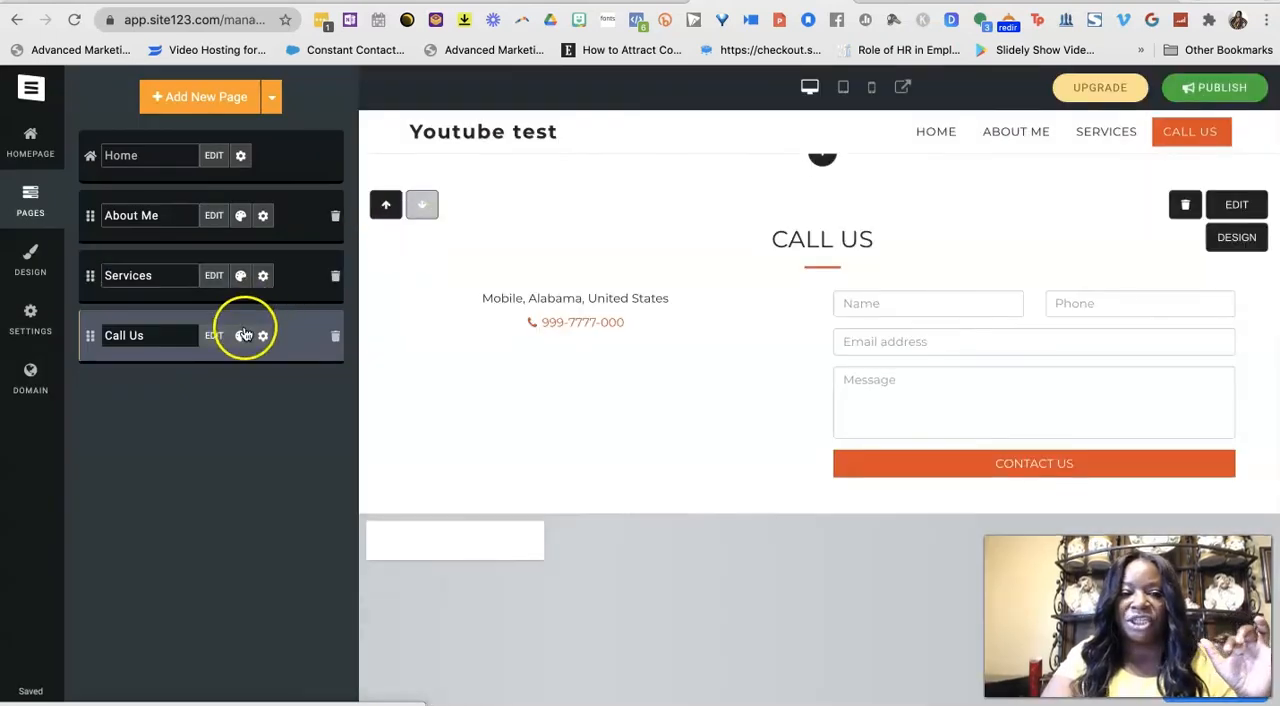
# Apply the layout without a map to the Call Us page, with contact details beside the message form.
pyautogui.click(242, 335)
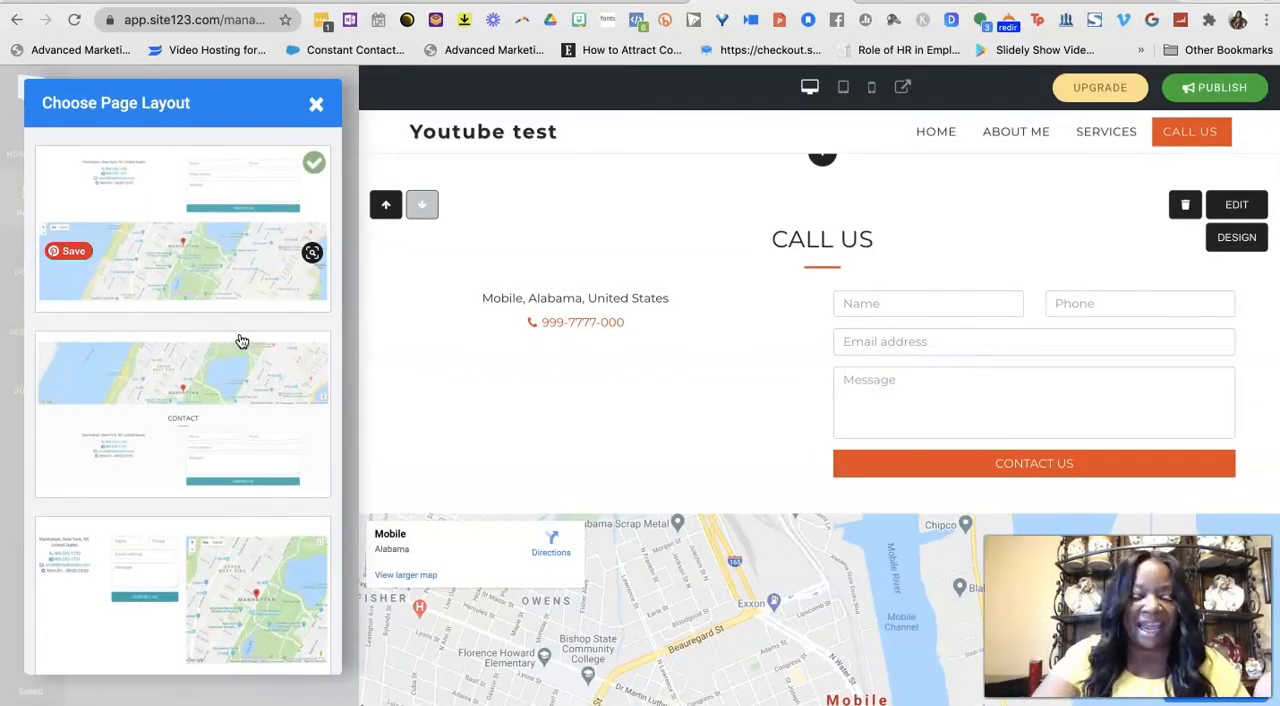
pyautogui.scroll(-8, 129, 443)
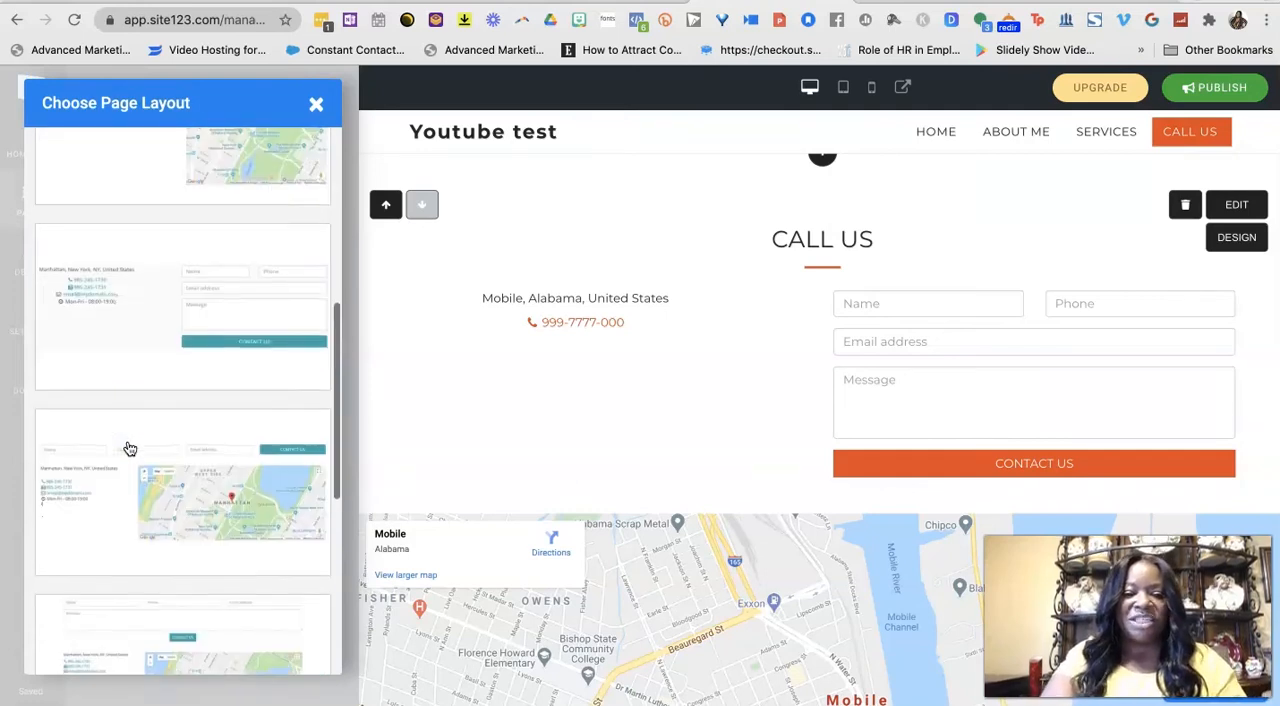
pyautogui.scroll(1, 129, 448)
pyautogui.click(127, 379)
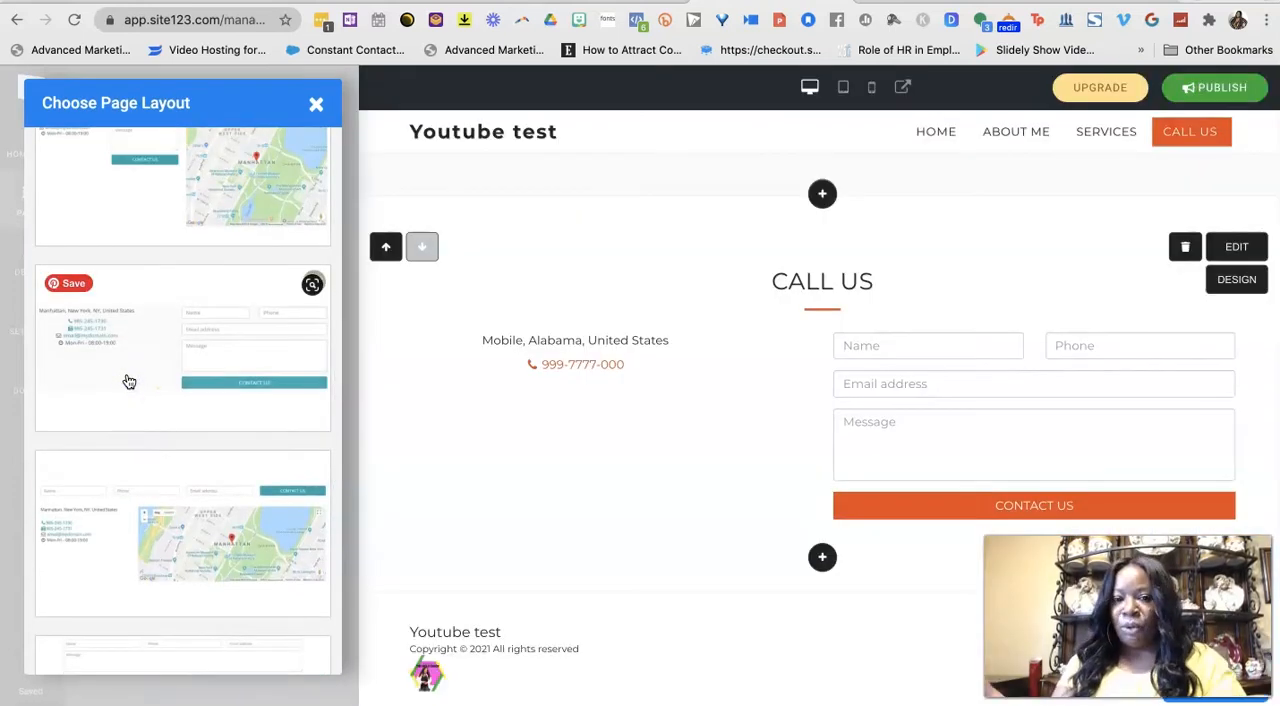
pyautogui.click(316, 104)
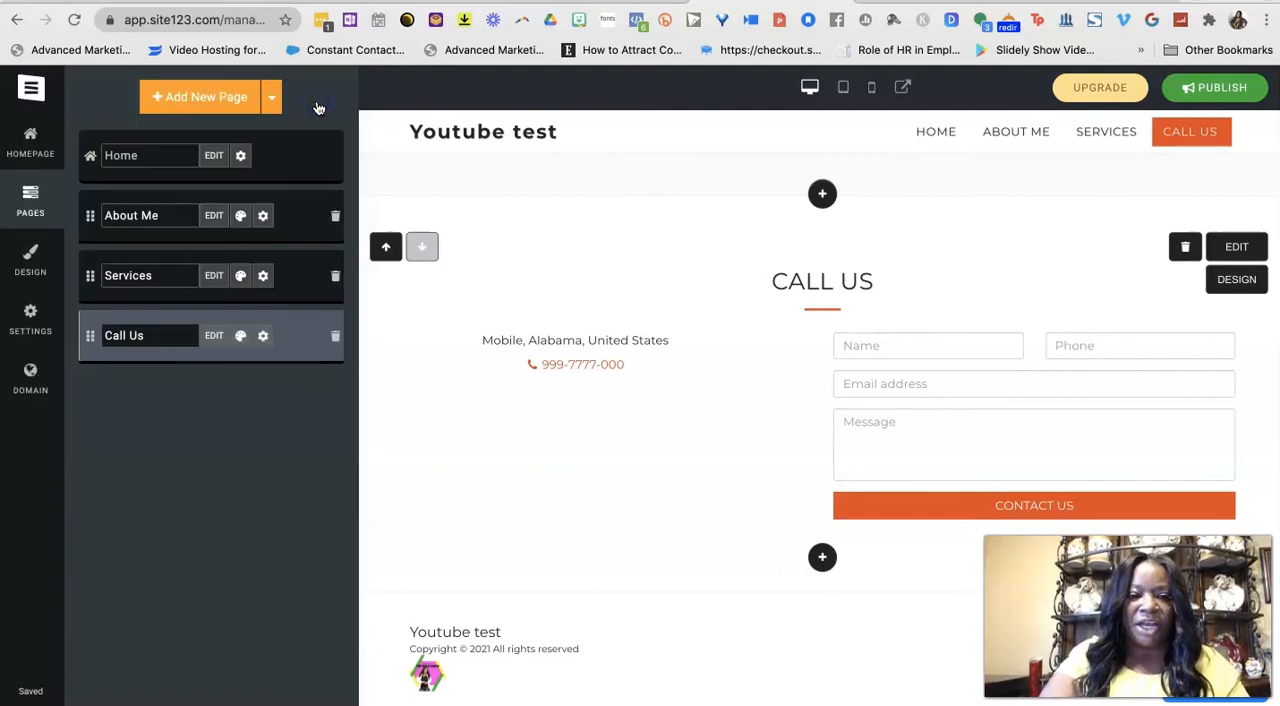
# Look over the Call Us page's settings and its SEO meta tag options, and close them without changes.
pyautogui.click(264, 333)
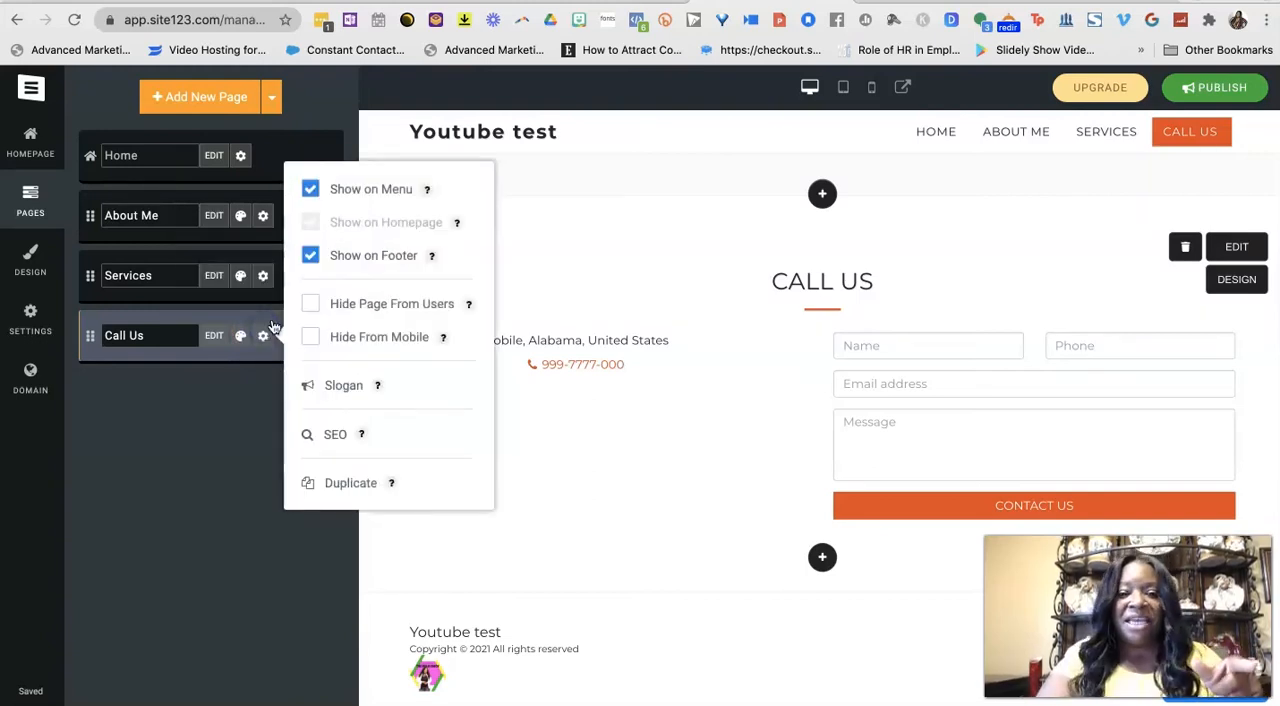
pyautogui.click(331, 436)
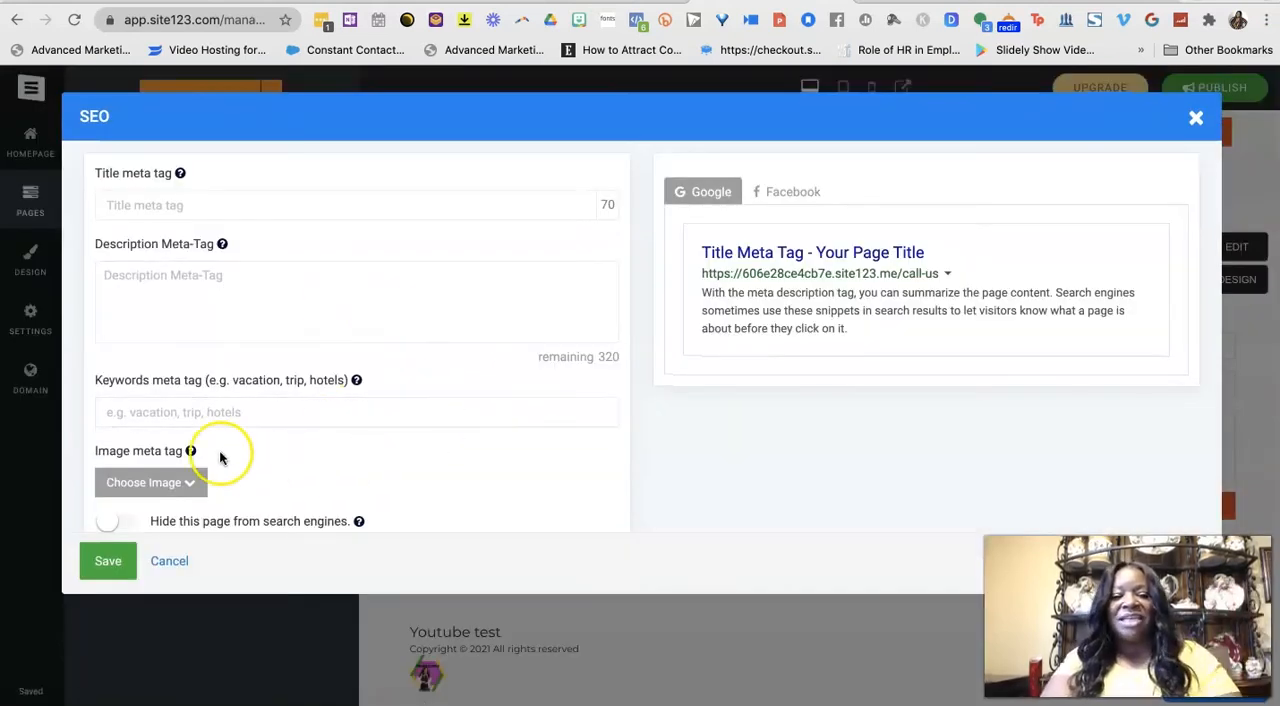
pyautogui.click(1196, 117)
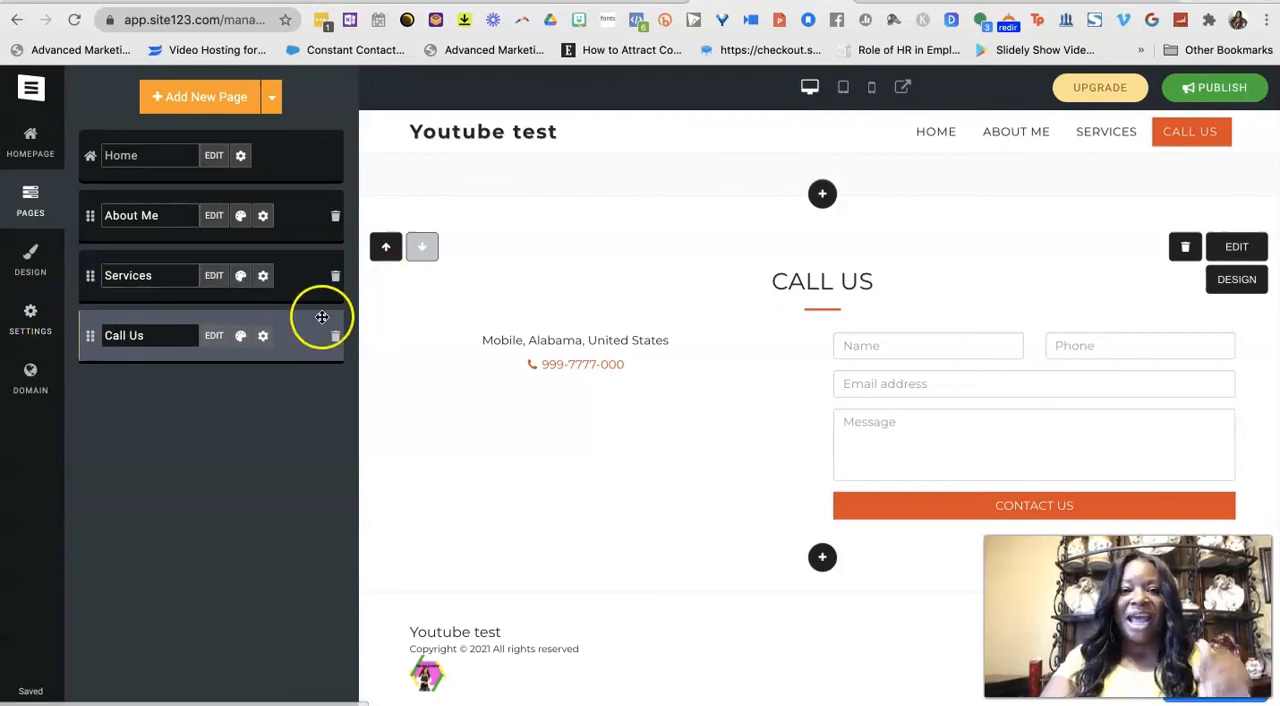
# Publish the website and confirm the publication.
pyautogui.click(1226, 82)
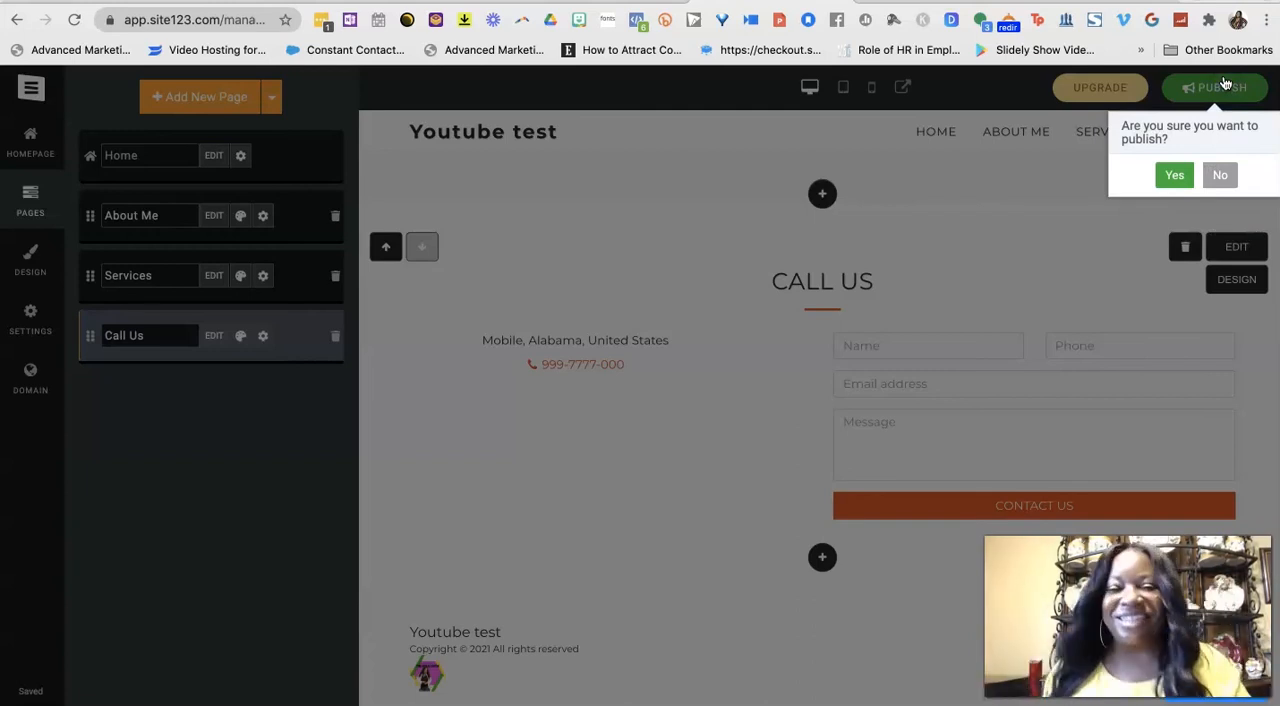
pyautogui.click(1172, 176)
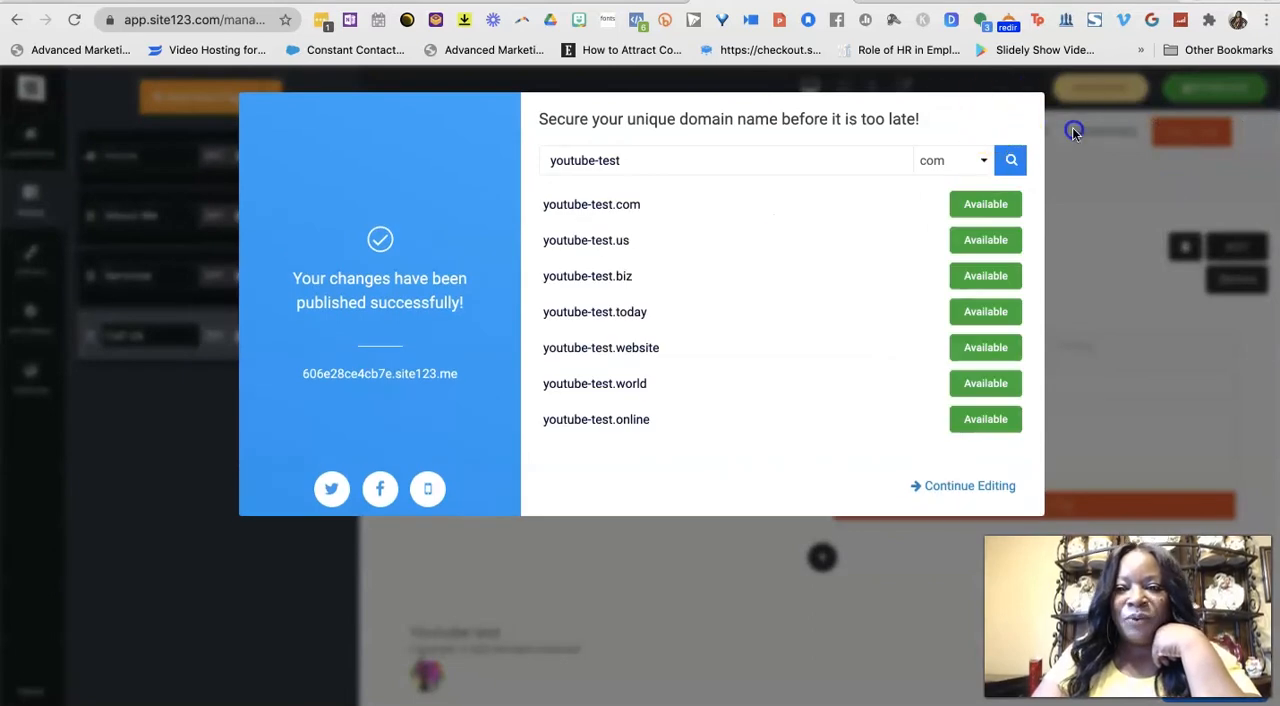
# Dismiss the domain name offer and preview the website, looking over its Home, About Me, Services and Call Us sections.
pyautogui.click(1073, 133)
pyautogui.click(888, 94)
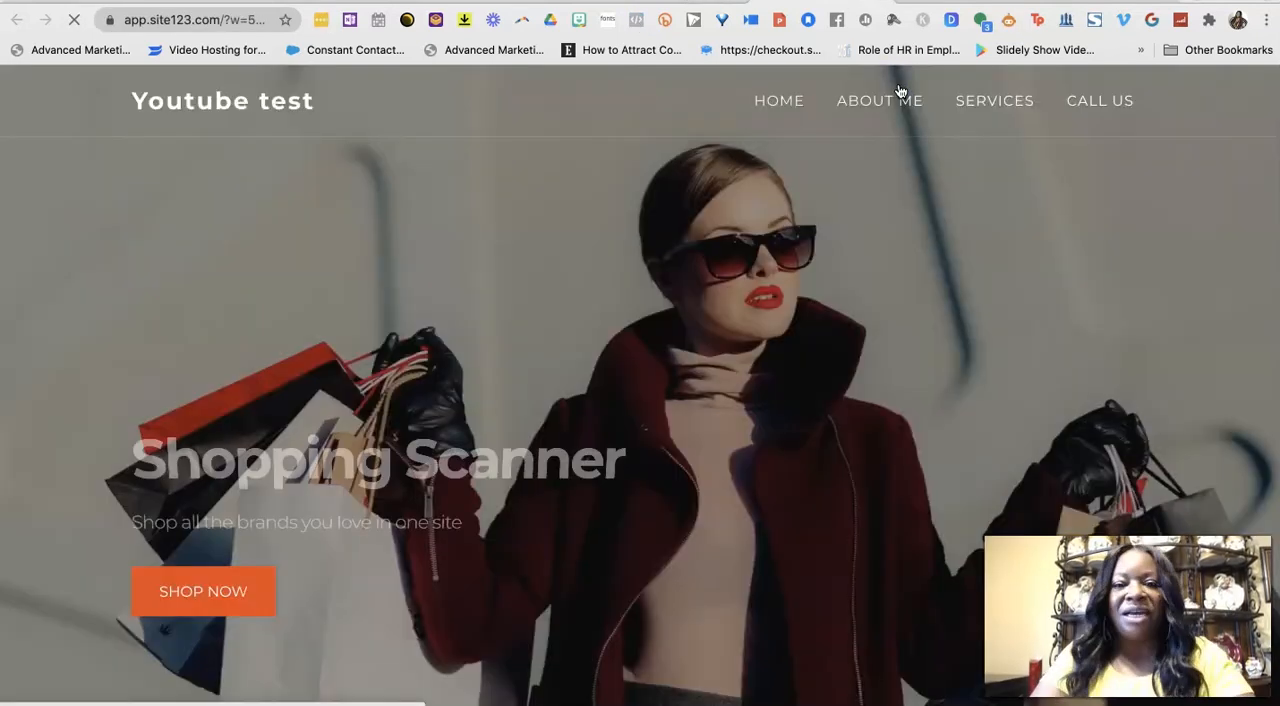
pyautogui.click(765, 350)
pyautogui.scroll(-1, 764, 363)
pyautogui.scroll(1, 764, 366)
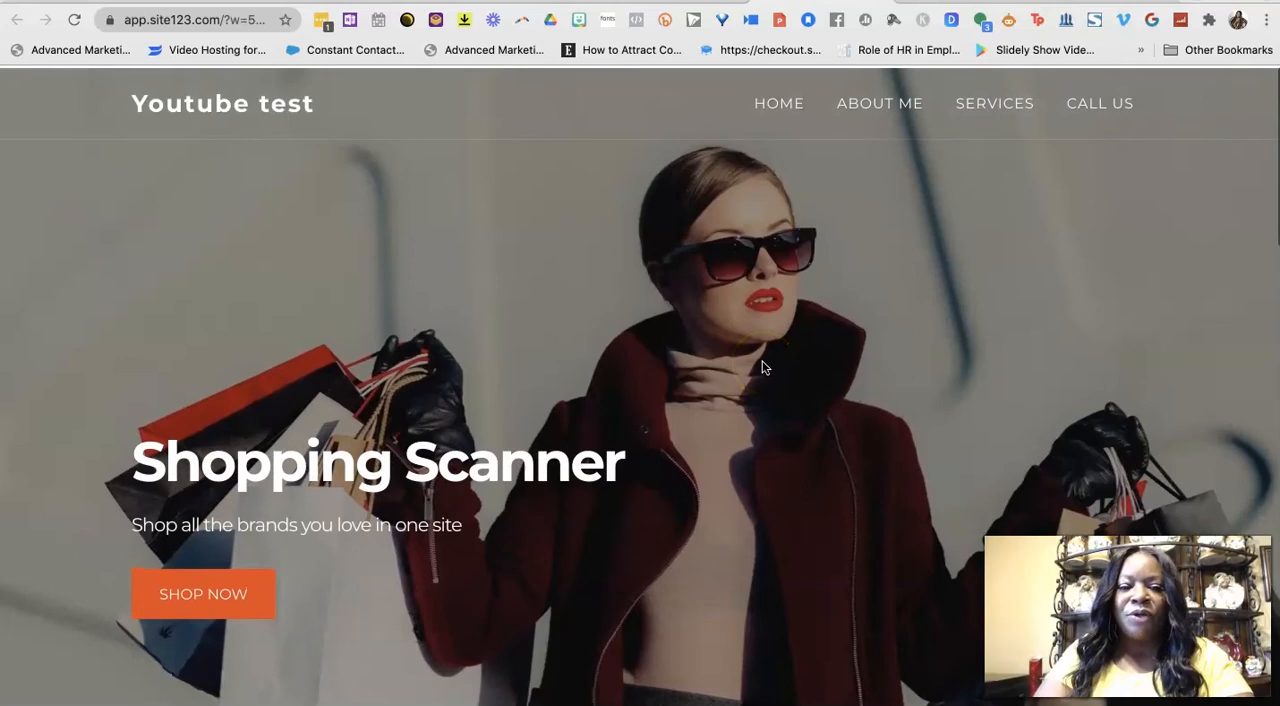
pyautogui.scroll(-10, 500, 457)
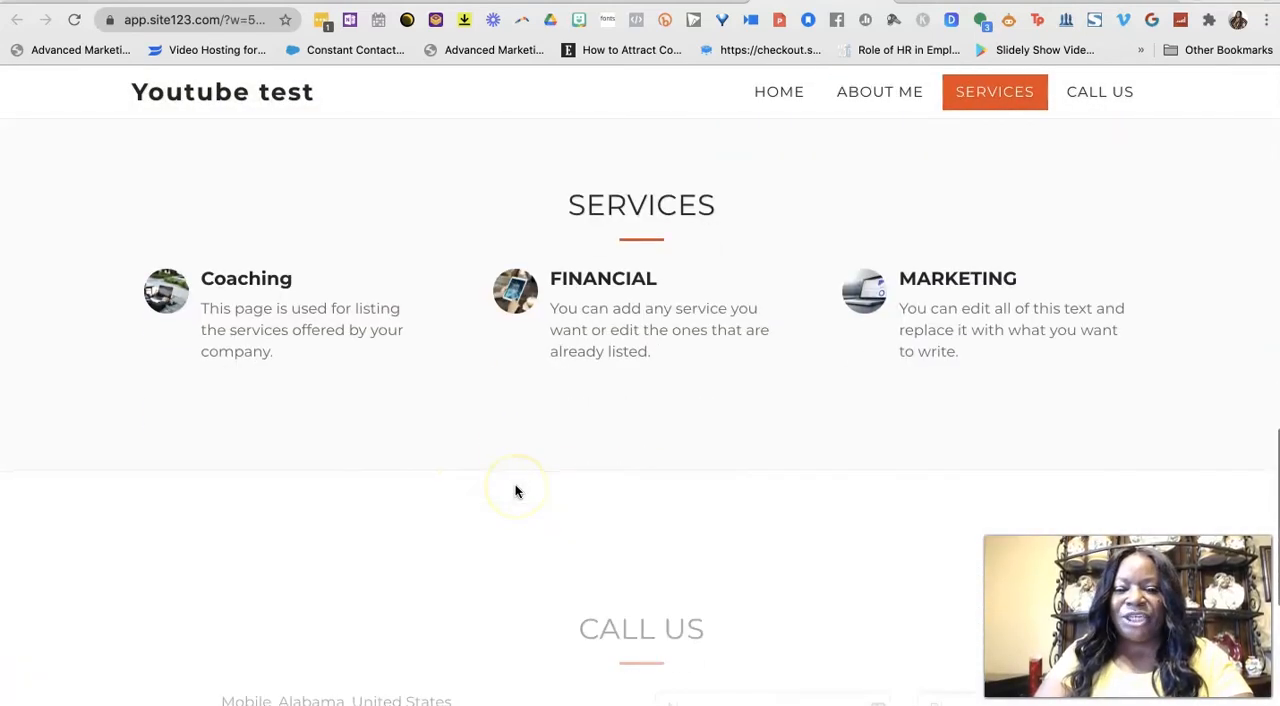
pyautogui.scroll(-4, 965, 422)
pyautogui.scroll(14, 763, 446)
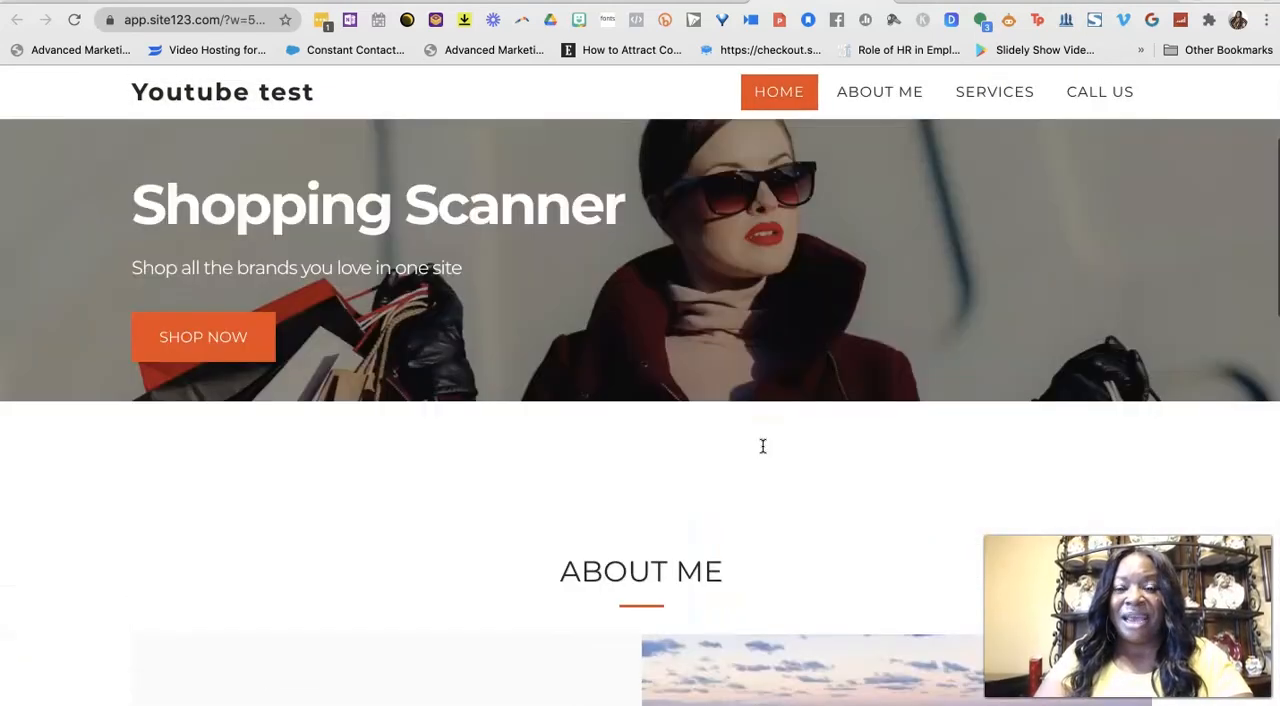
pyautogui.scroll(3, 762, 446)
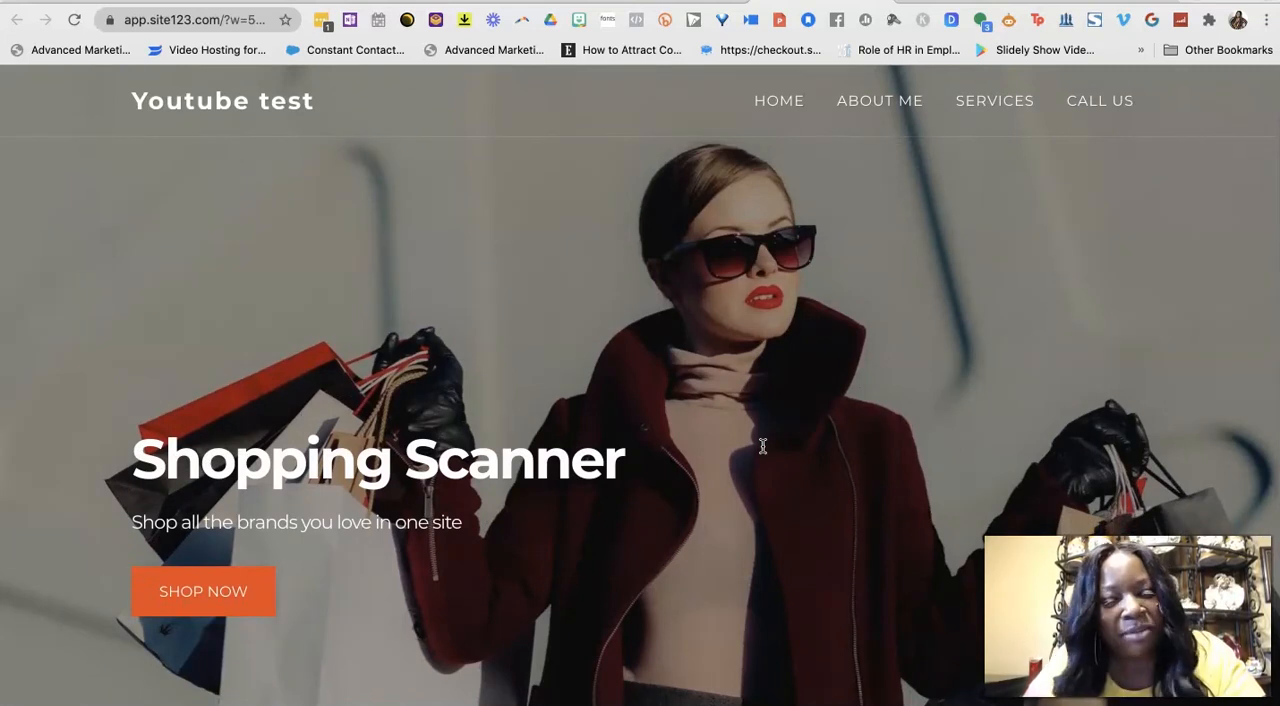
# Switch to the SITE123 pricing page and compare the prices and features of the Gold, Professional, Advanced and Basic plans.
pyautogui.click(908, 106)
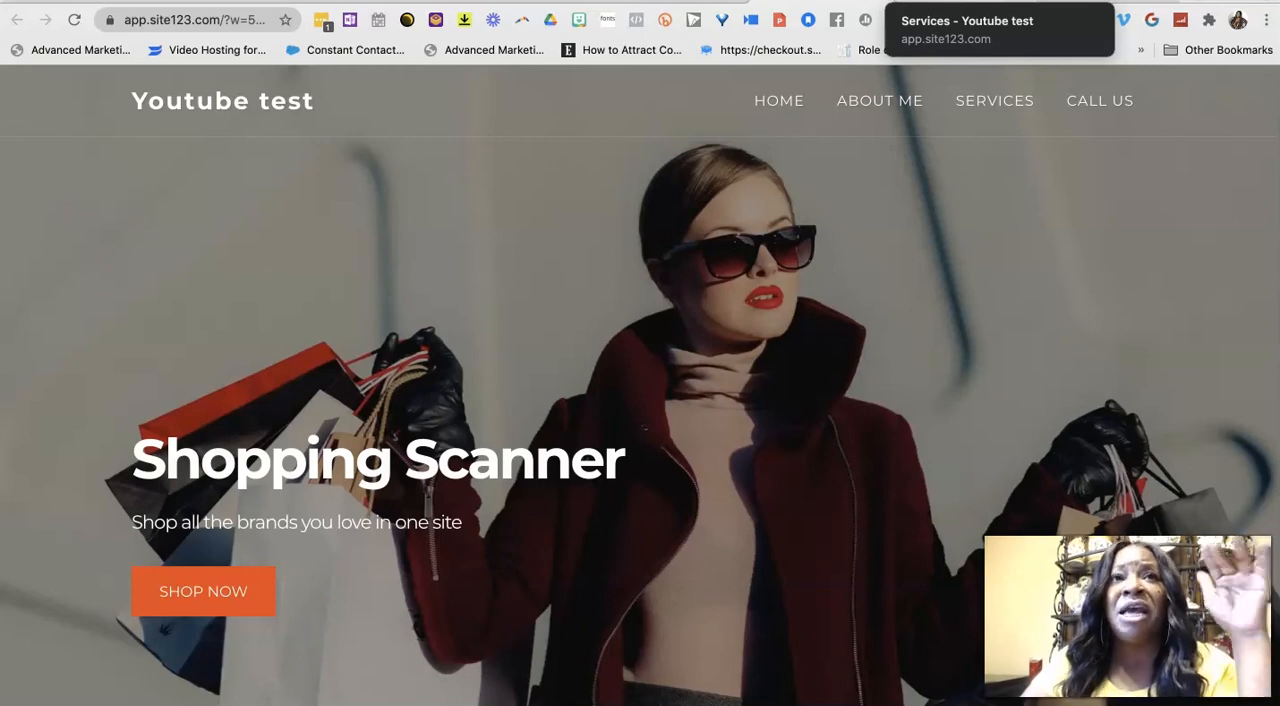
pyautogui.click(1105, 1)
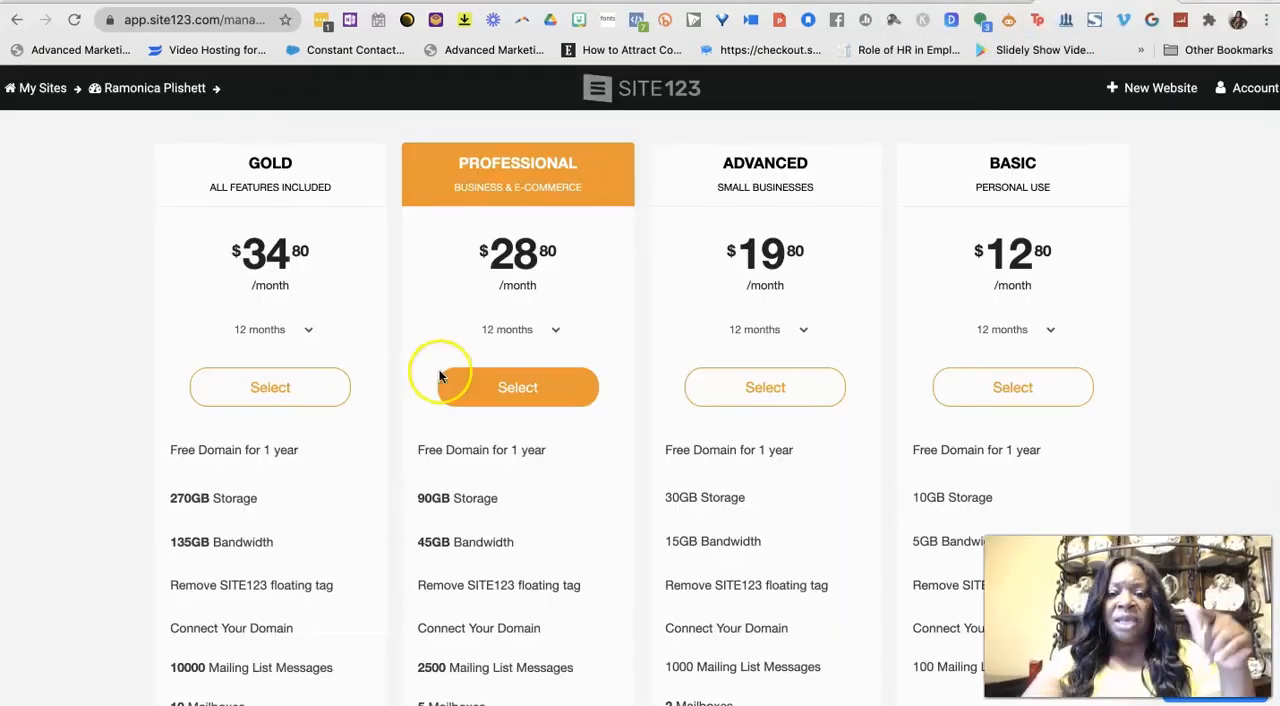
pyautogui.scroll(-1, 494, 411)
pyautogui.scroll(1, 494, 411)
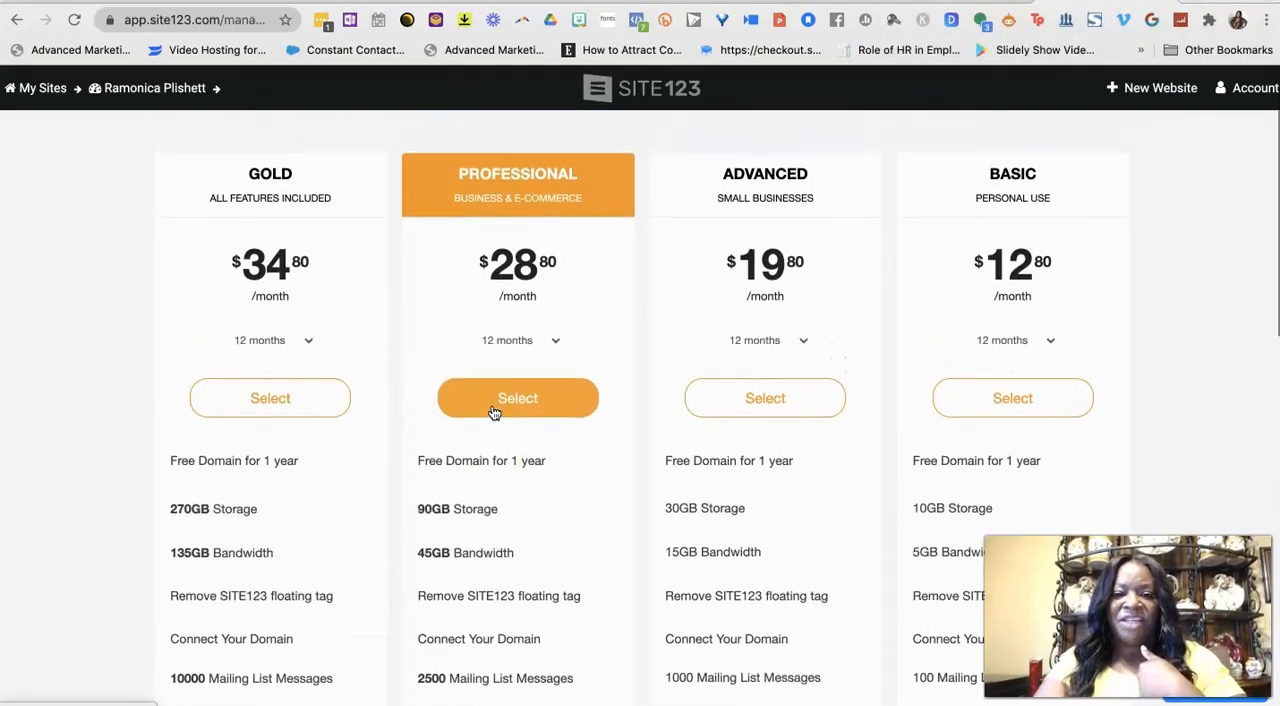
pyautogui.scroll(-1, 494, 413)
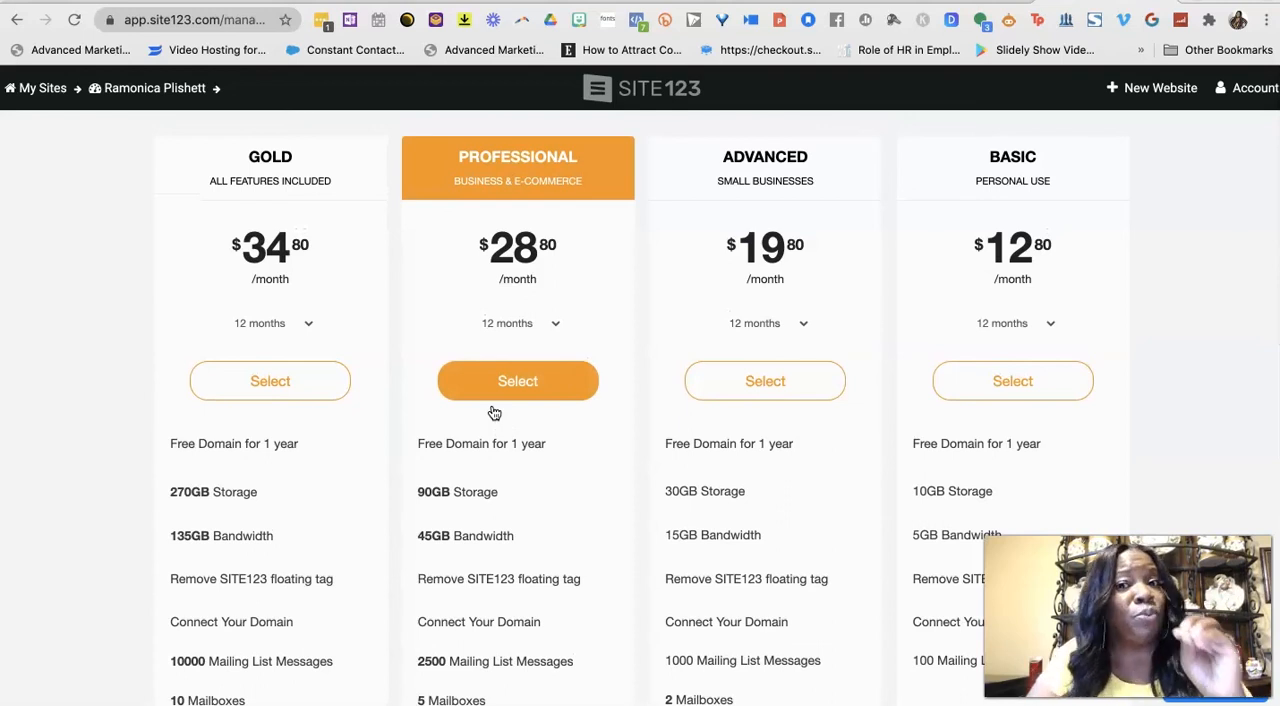
pyautogui.scroll(-10, 494, 413)
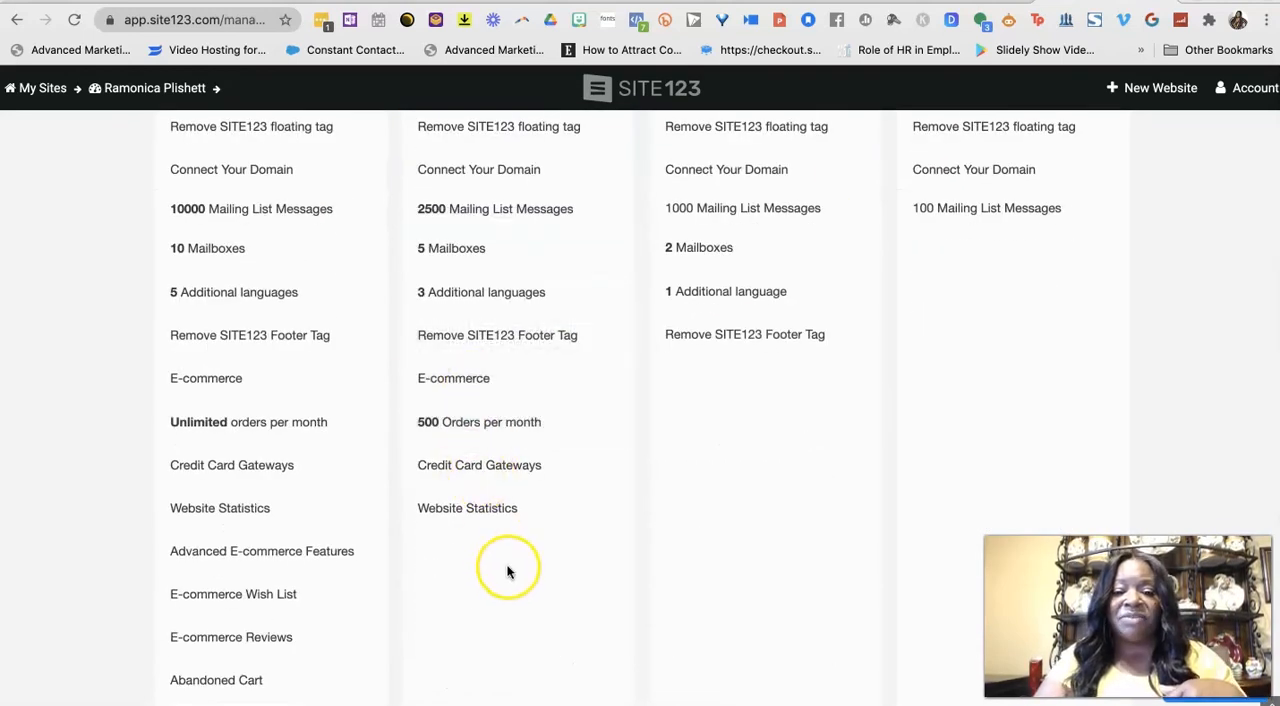
pyautogui.scroll(3, 501, 323)
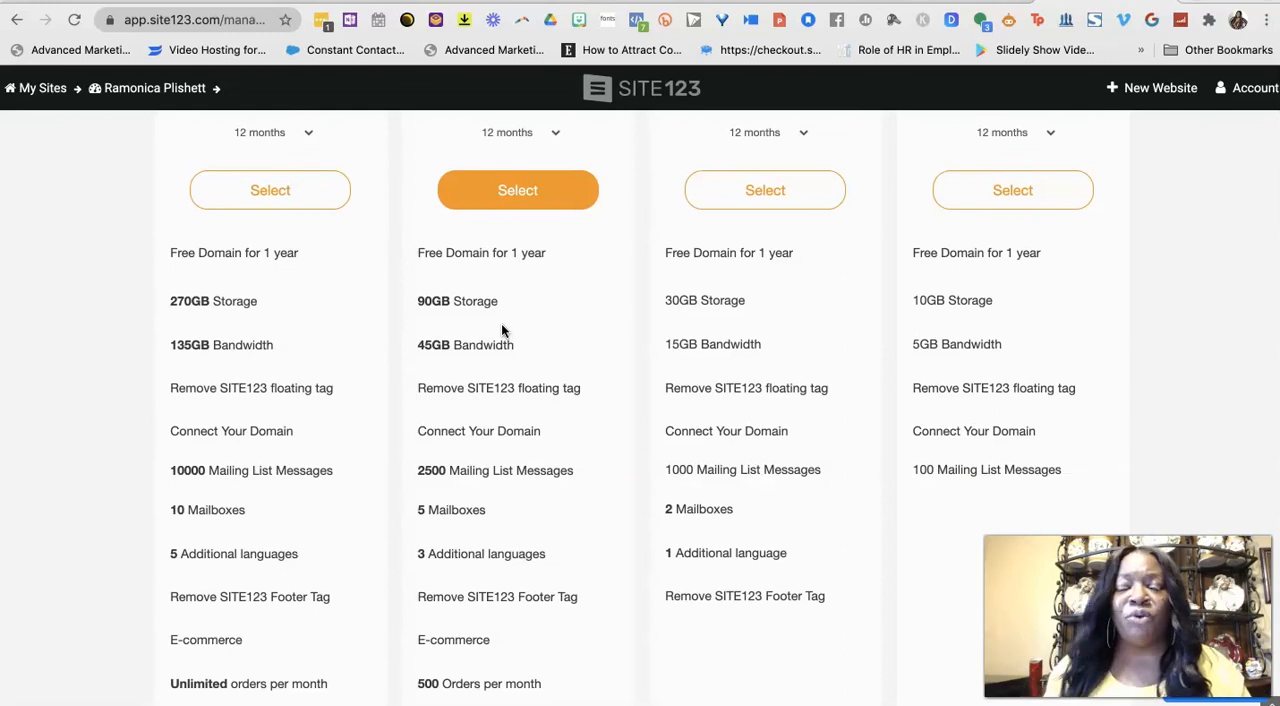
pyautogui.scroll(2, 501, 325)
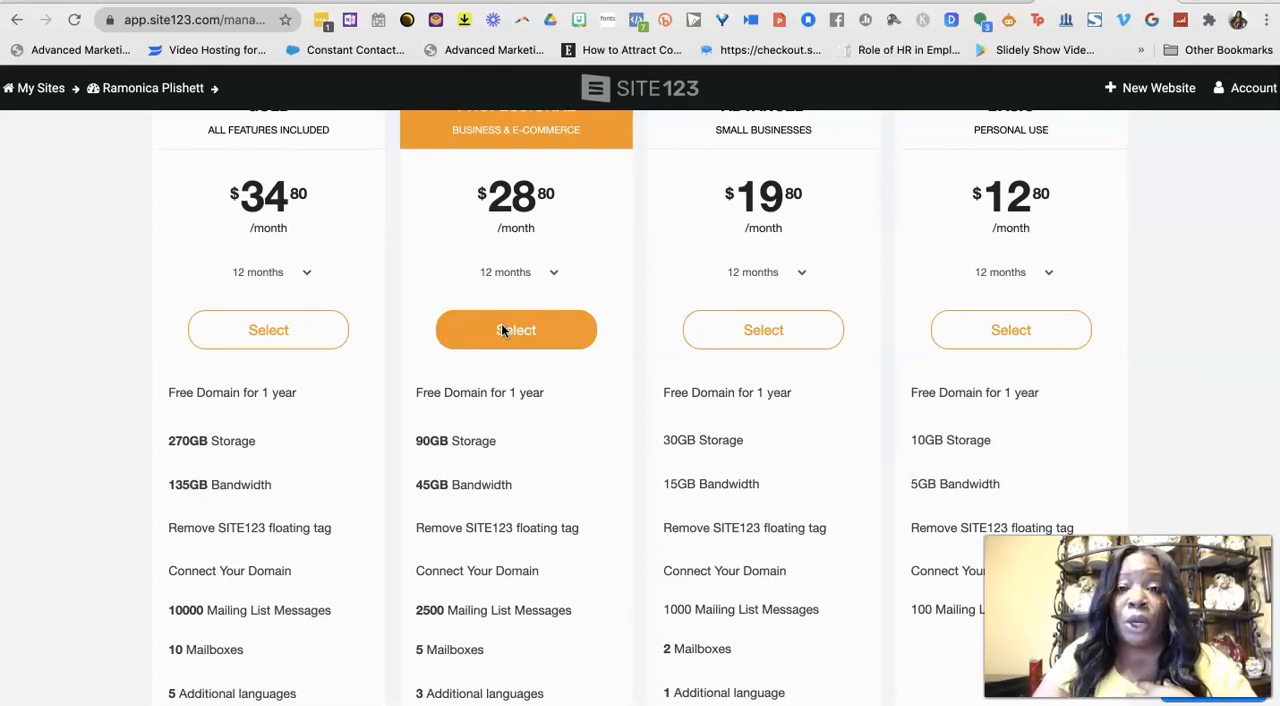
pyautogui.scroll(1, 501, 325)
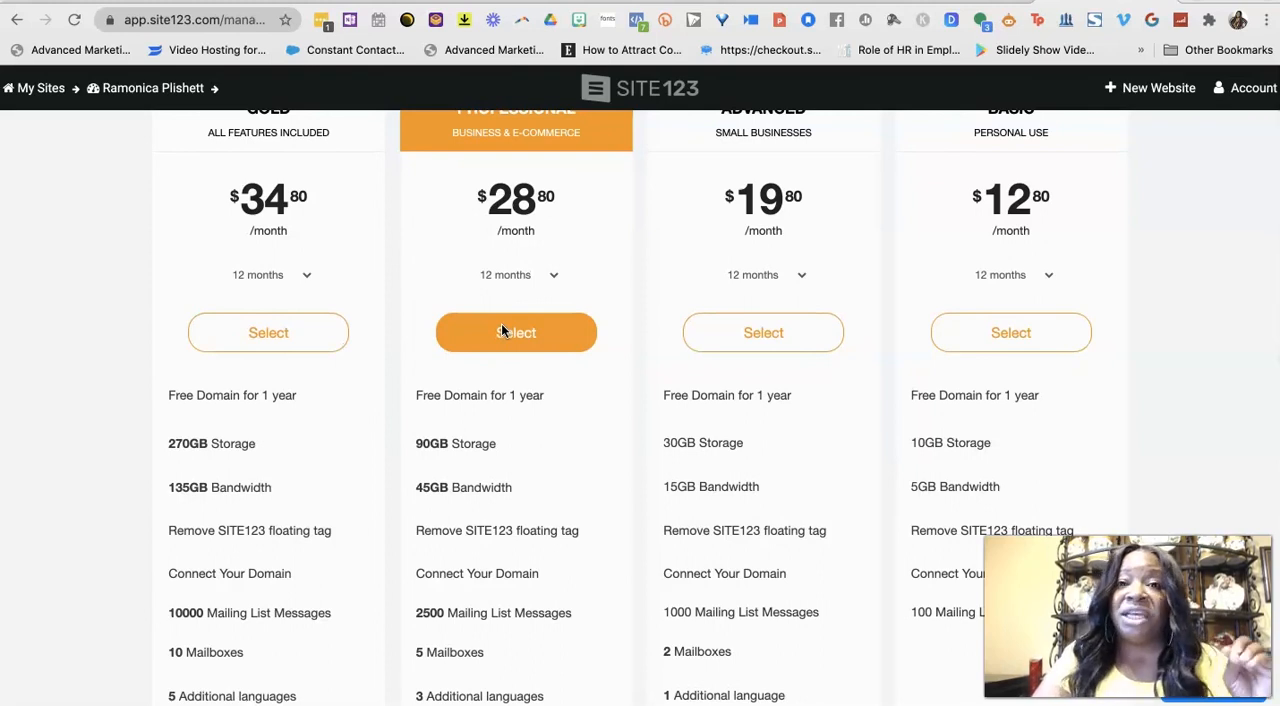
pyautogui.scroll(-1, 501, 325)
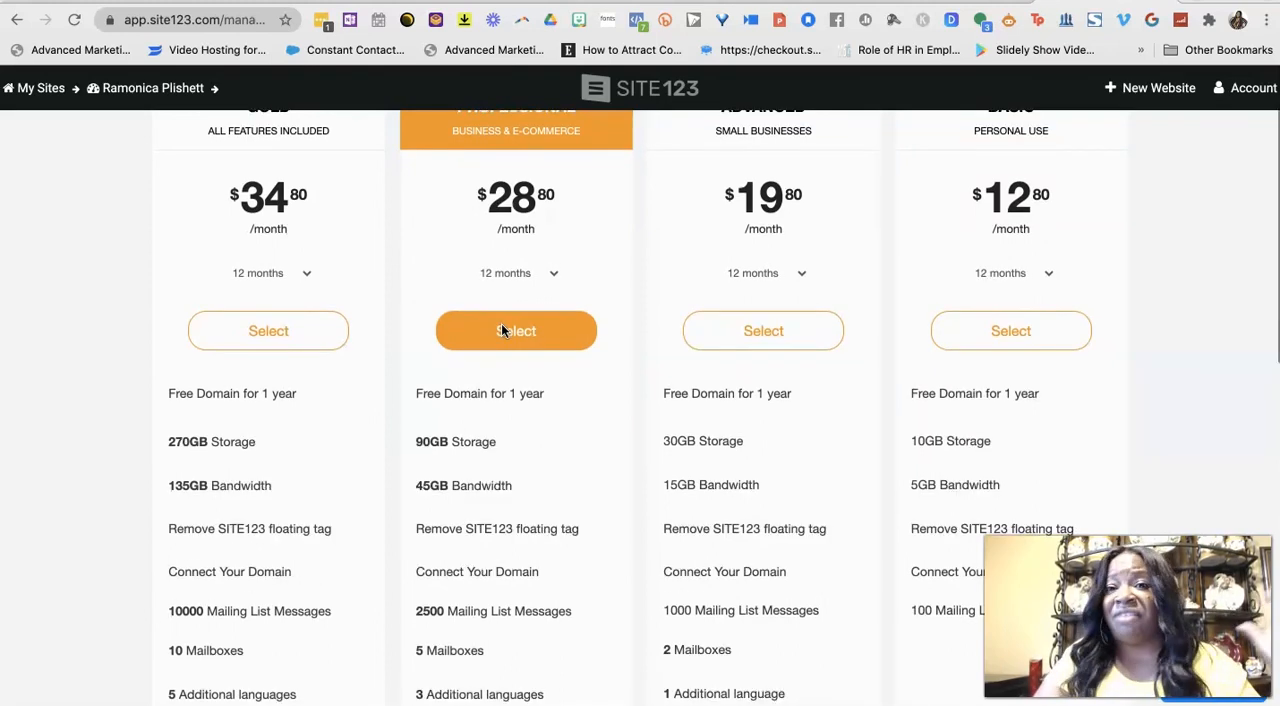